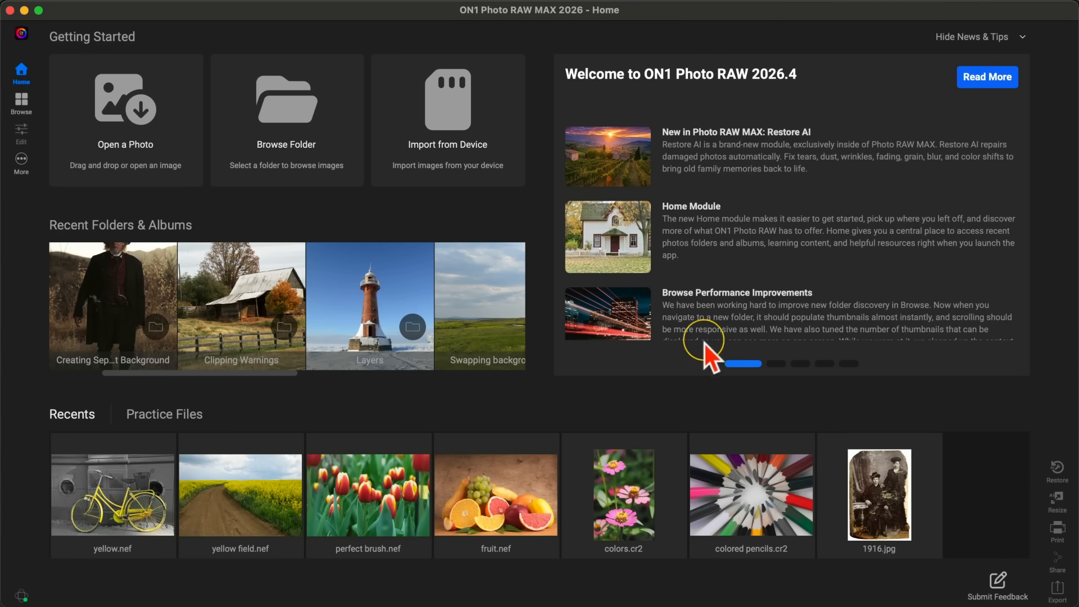
- Browse the practice files and open ON1 Sample 2.CR2 for editing
click(173, 419)
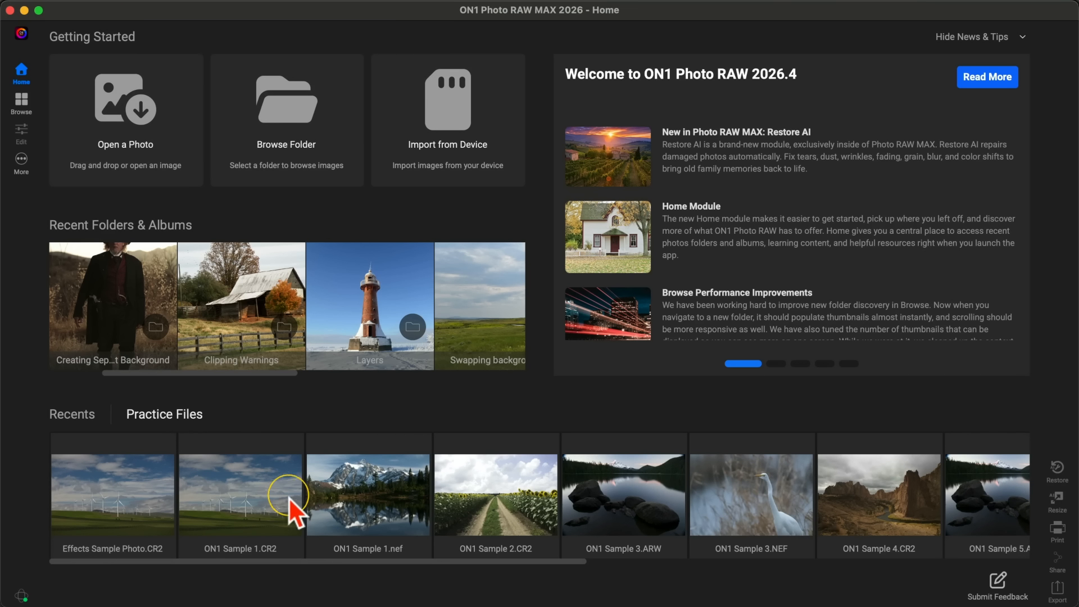
scroll(292, 501, right, 8)
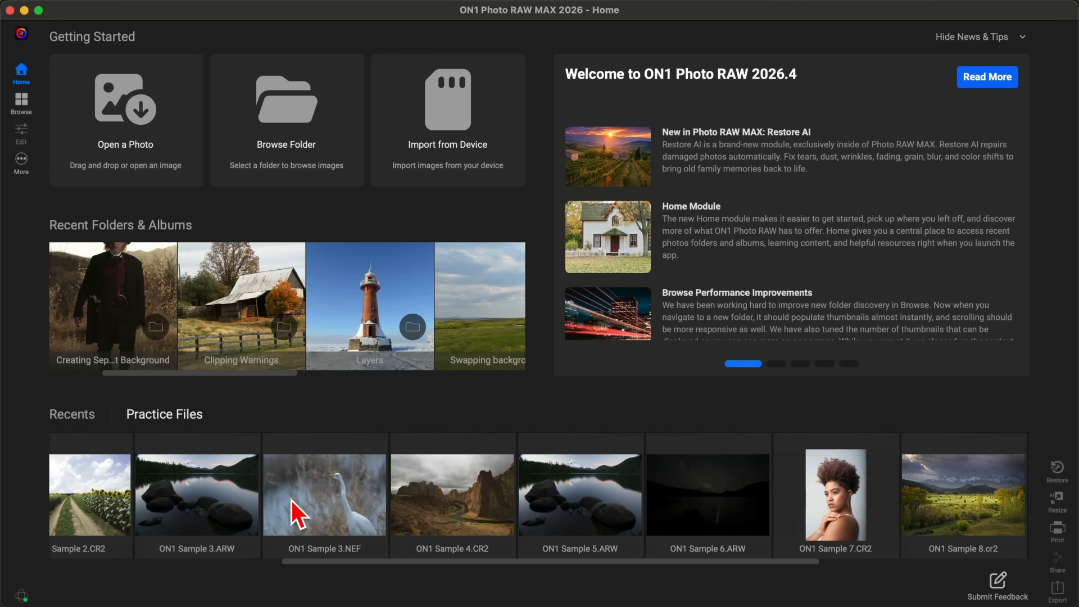
scroll(291, 500, right, 6)
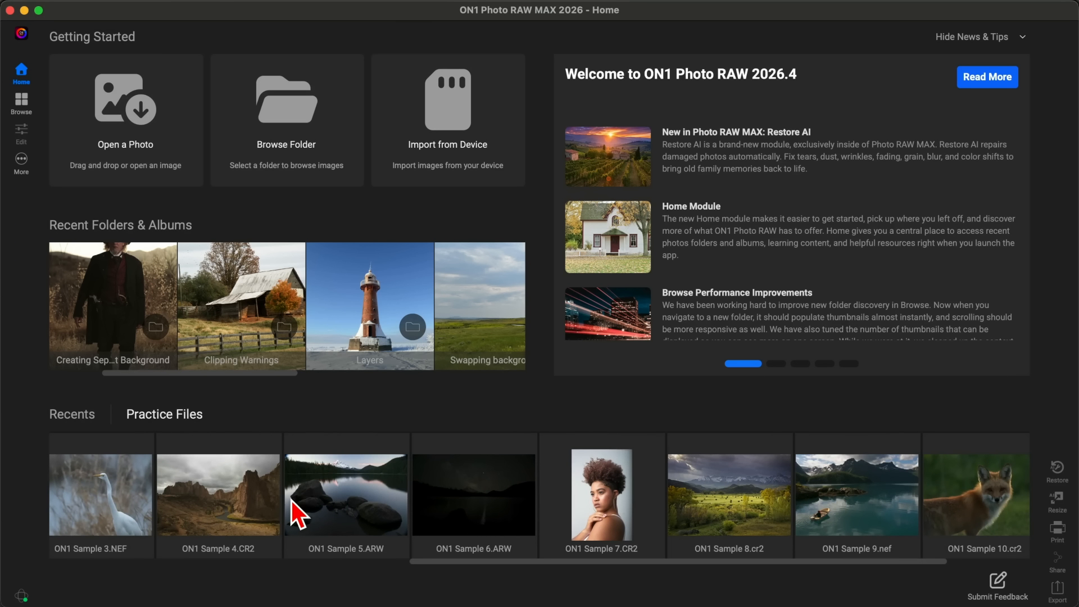
scroll(291, 500, right, 1)
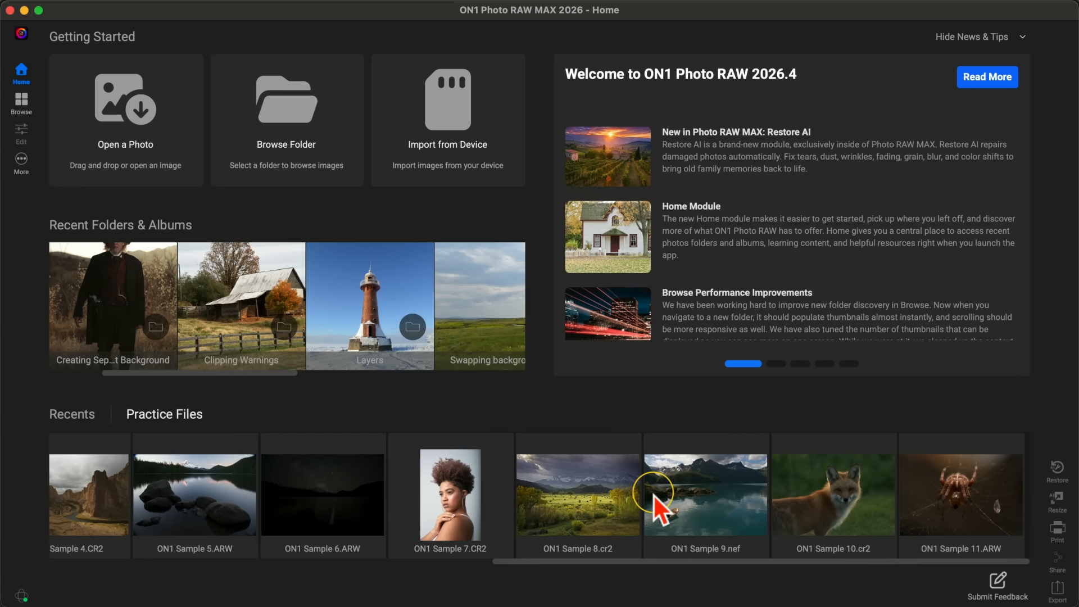
scroll(654, 496, left, 10)
scroll(654, 495, left, 2)
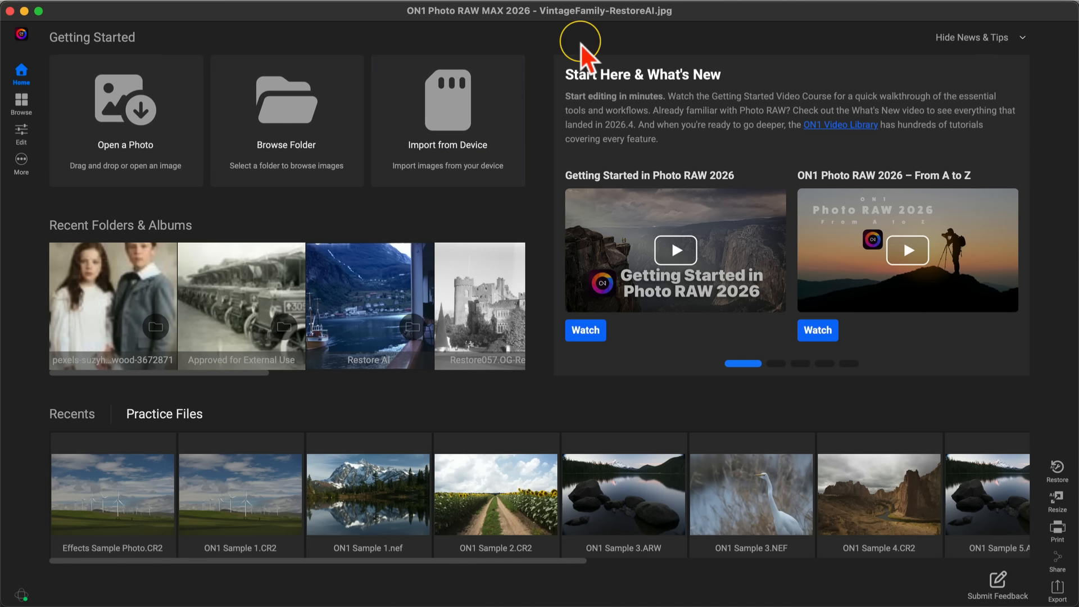
click(477, 481)
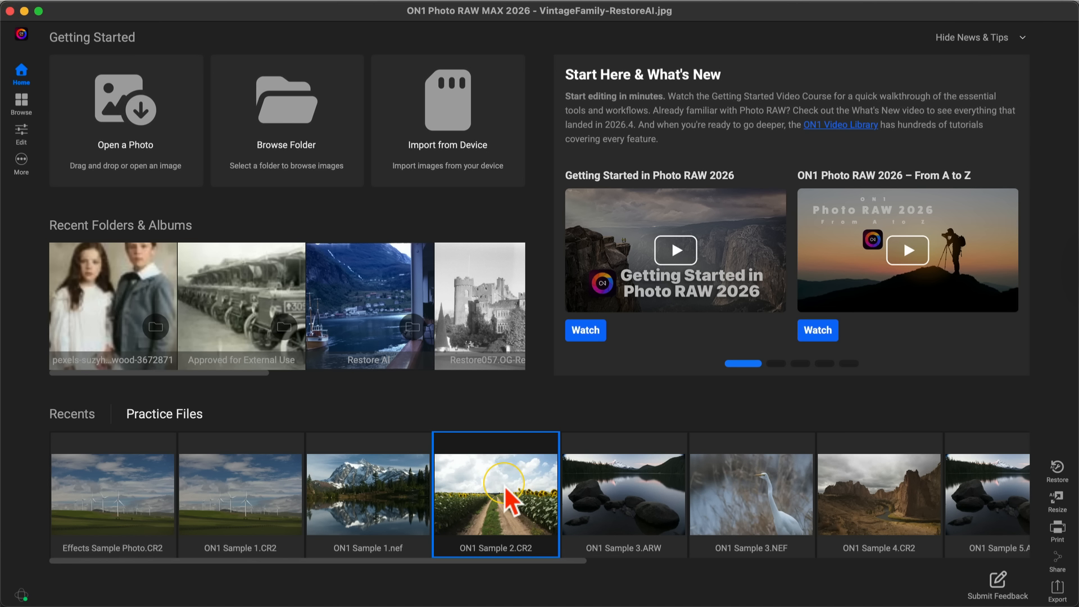
double_click(503, 484)
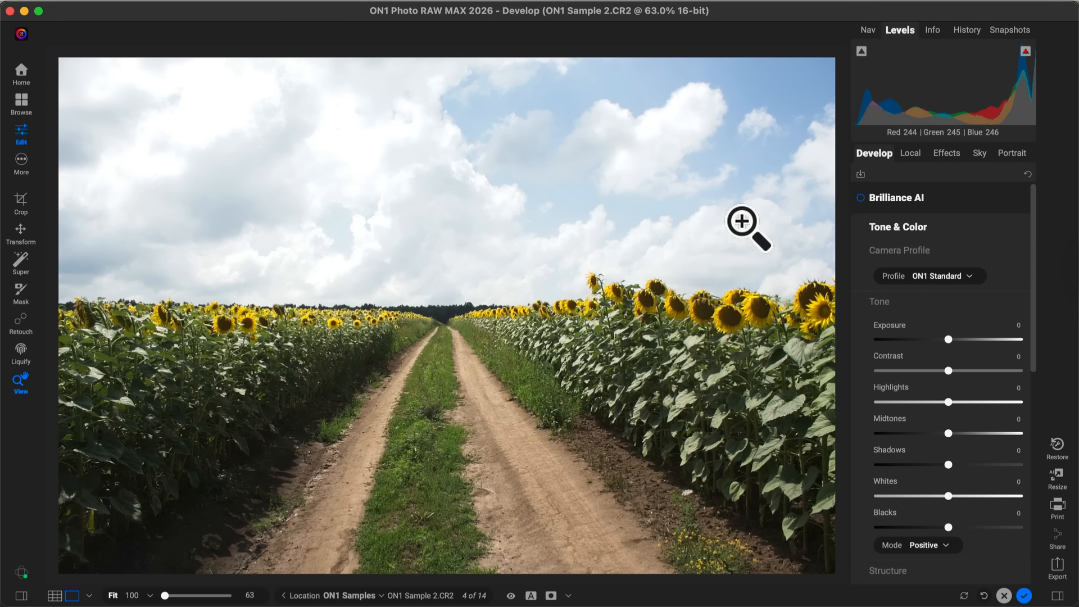
- Add a local adjustment masked to the sky and check the mask in the preview
click(903, 155)
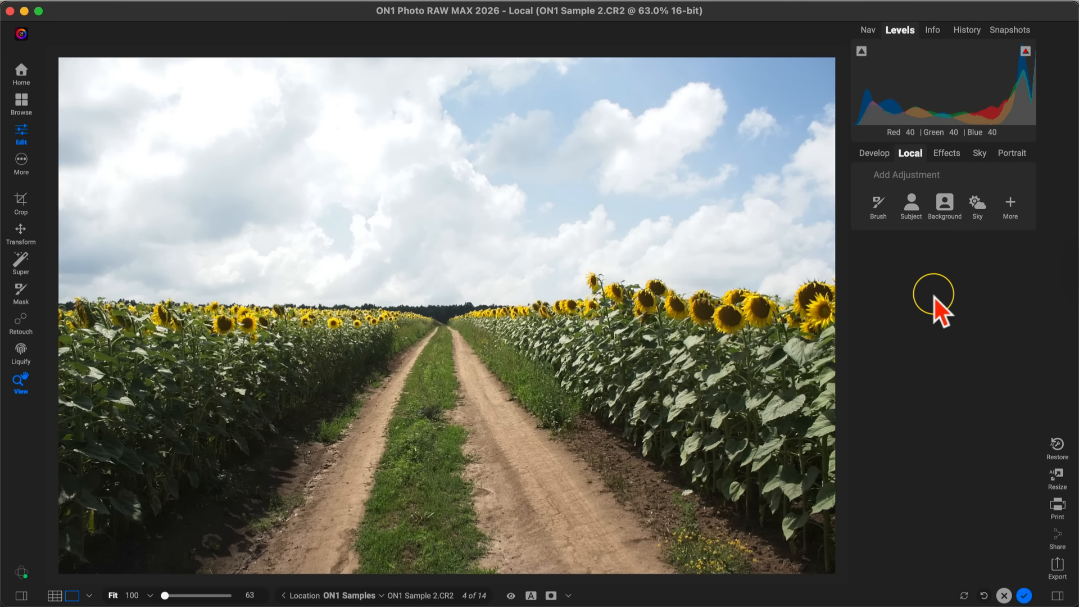
click(975, 204)
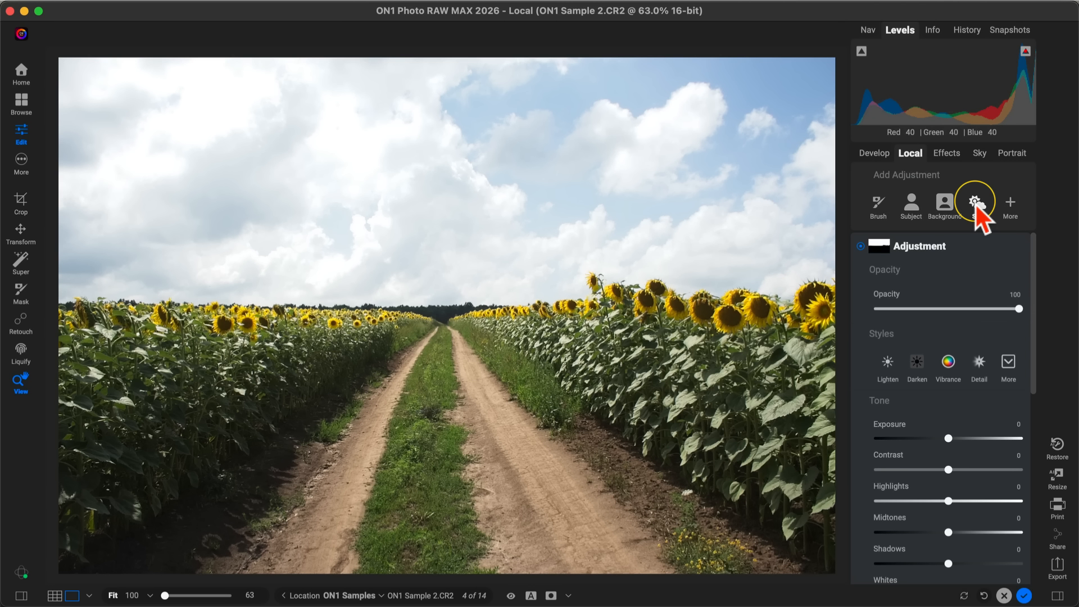
key(super+m)
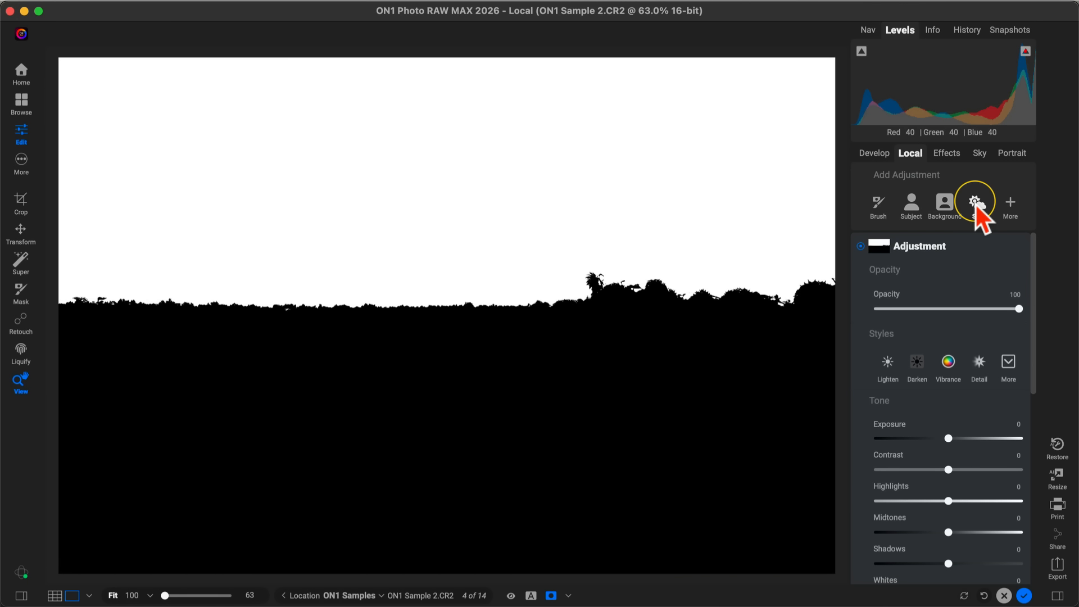
key(super+m)
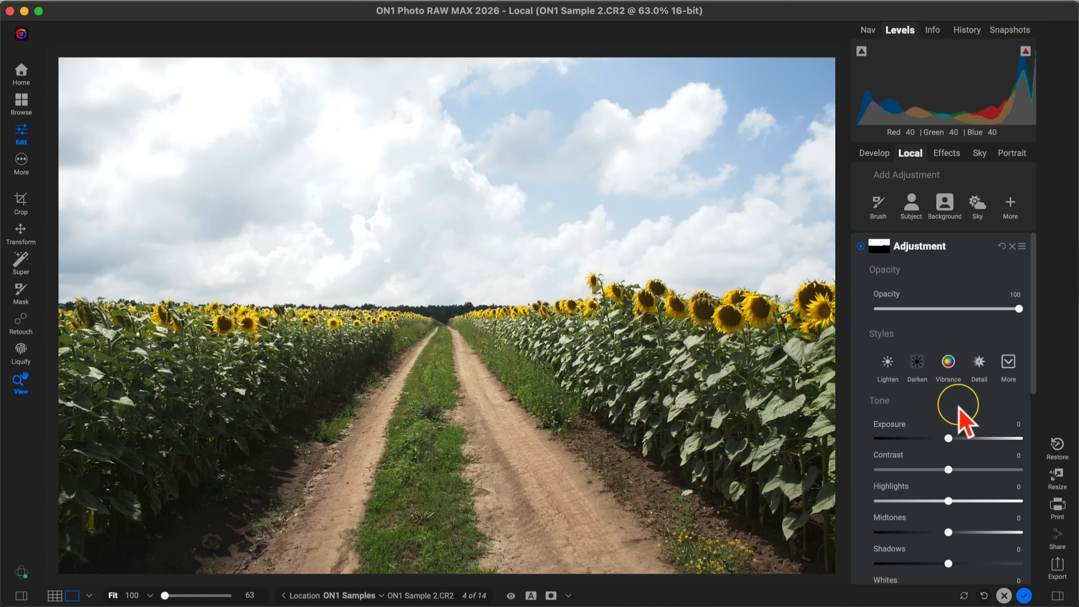
- Try the sky adjustment's Highlights at -100 and reset that slider
scroll(961, 407, down, 4)
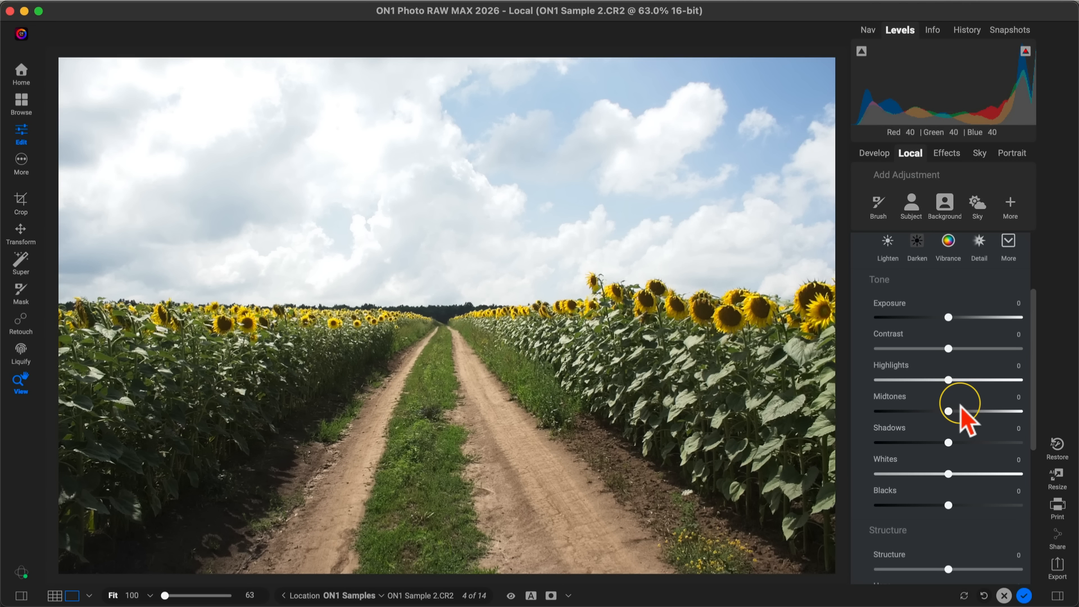
drag(947, 379, 877, 381)
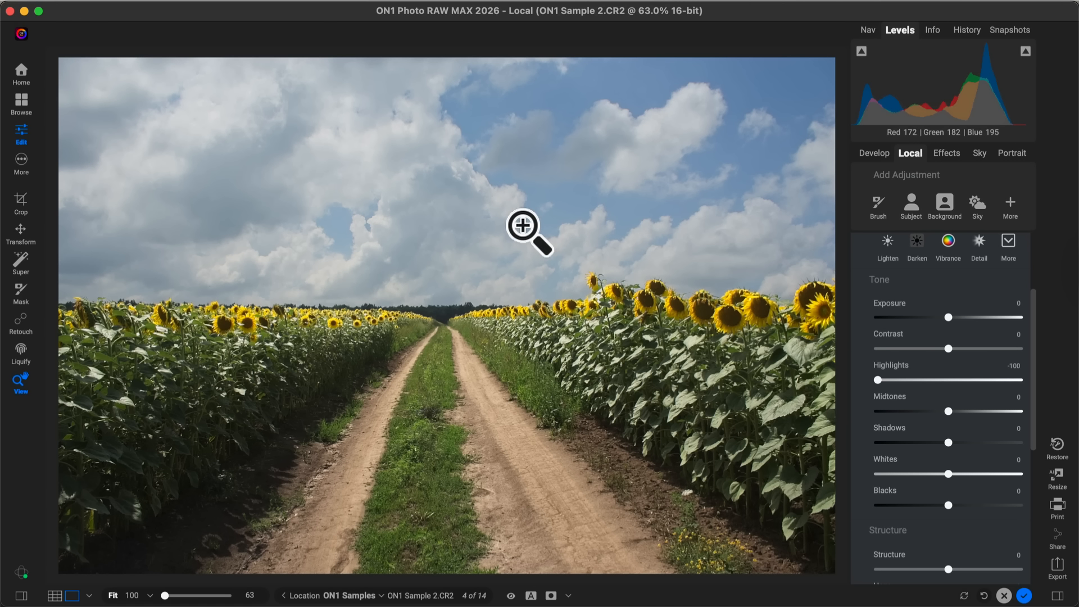
double_click(898, 367)
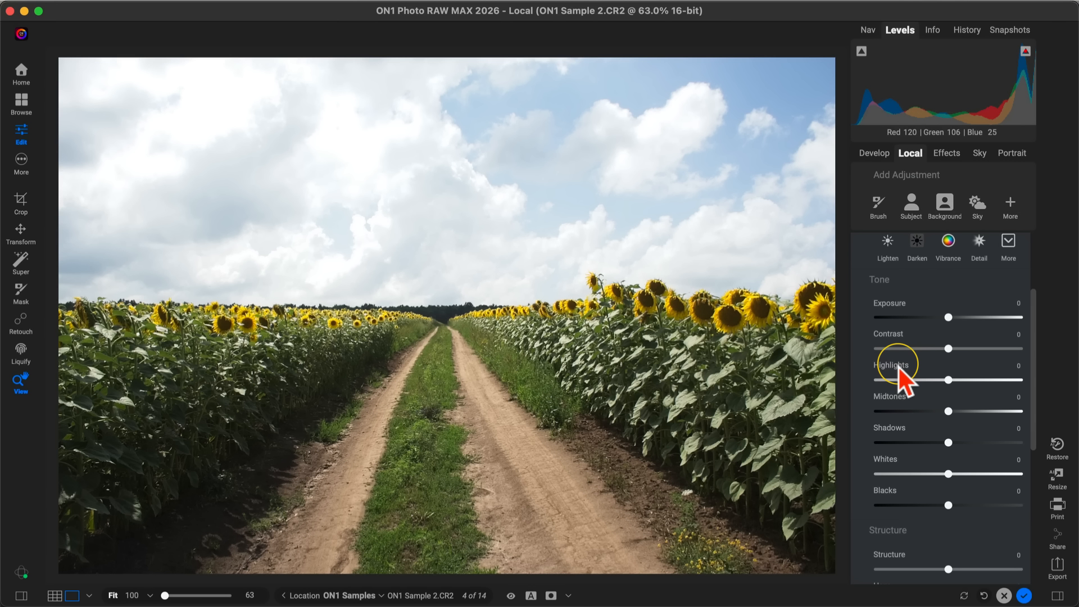
- With the clipping warnings on, try the sky adjustment with Highlights at -100, Contrast at 51 and Whites at 5
key(j)
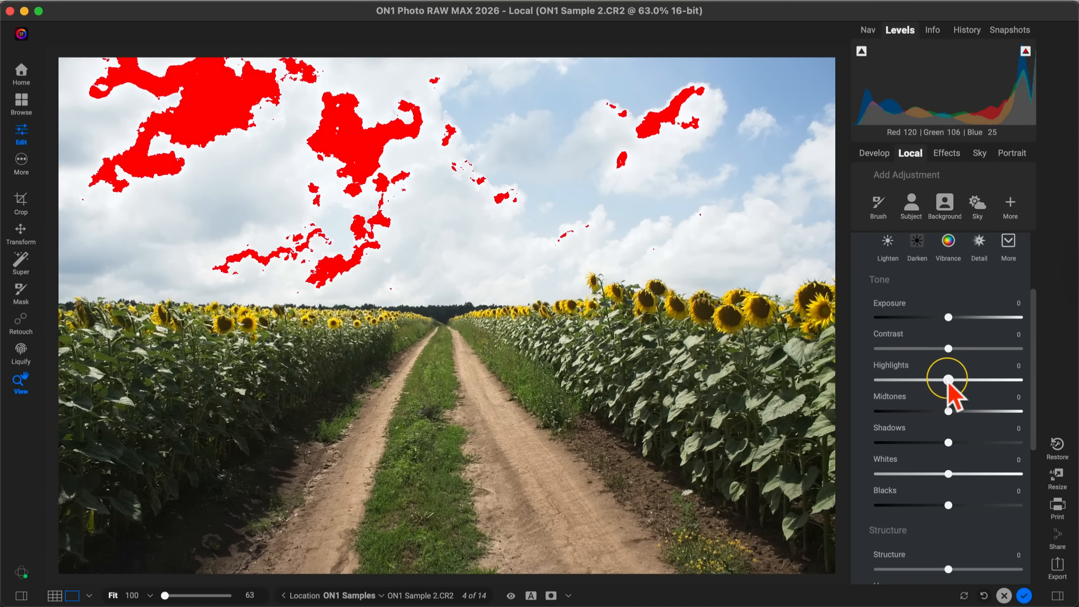
drag(948, 380, 869, 380)
double_click(892, 366)
drag(948, 348, 983, 349)
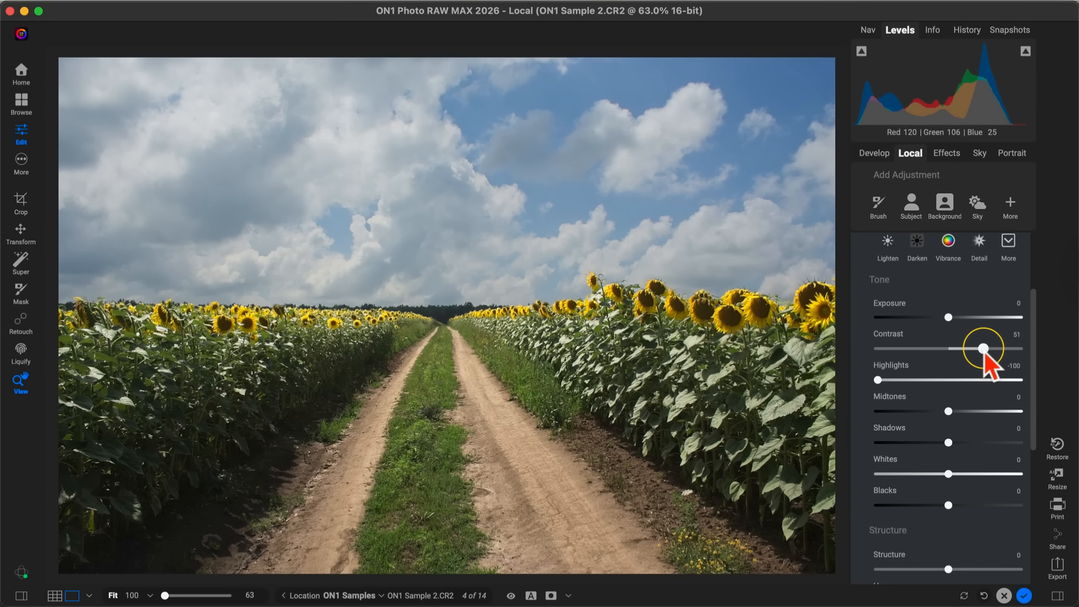
scroll(977, 308, down, 3)
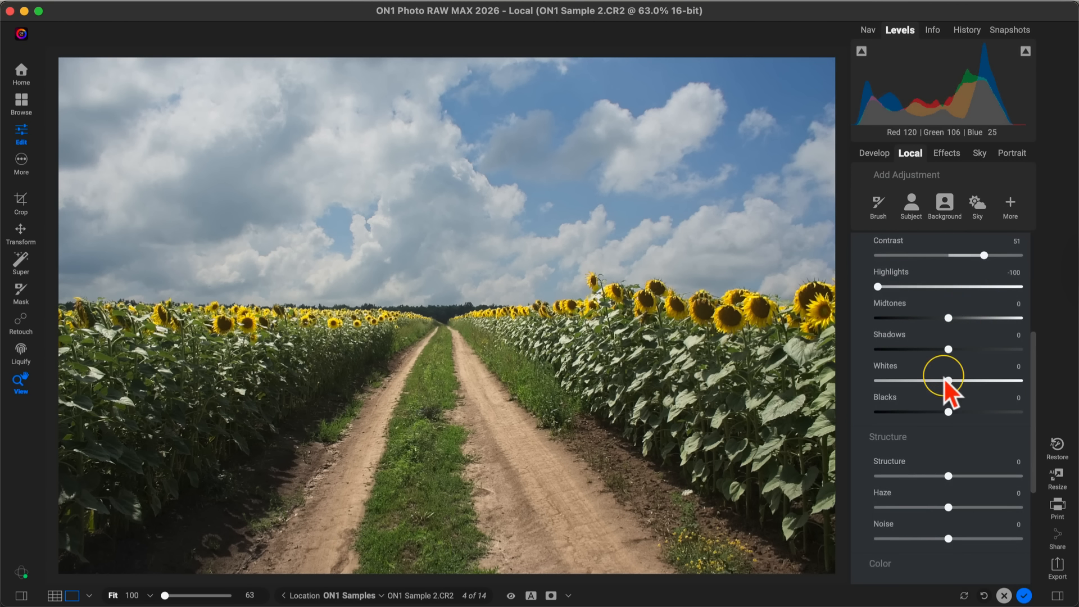
drag(947, 382, 952, 382)
click(948, 318)
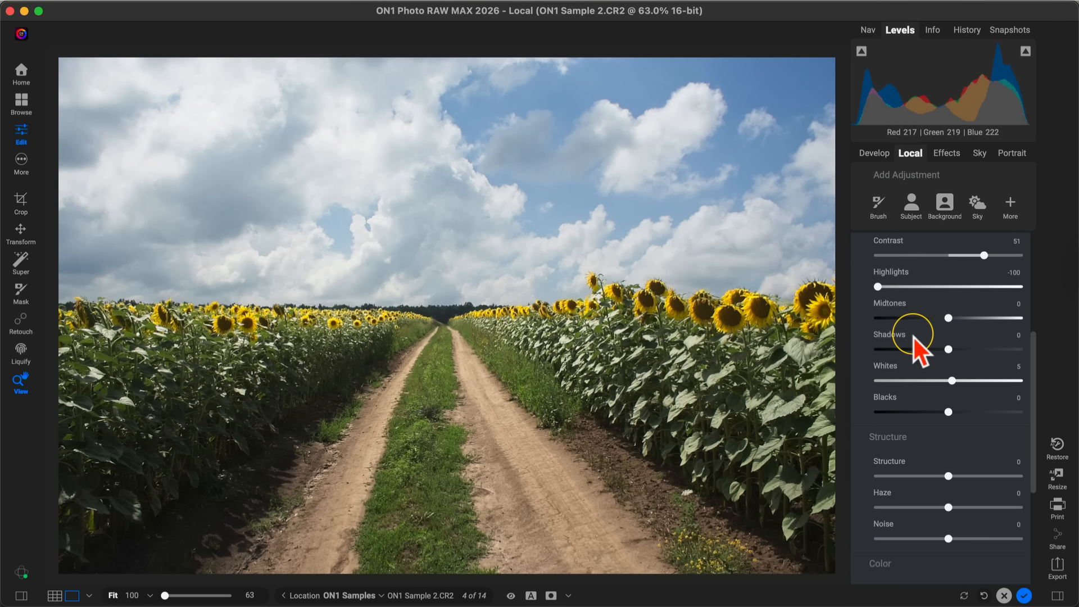
- Compare the sky before and after by turning the local adjustment off and back on
scroll(913, 337, up, 5)
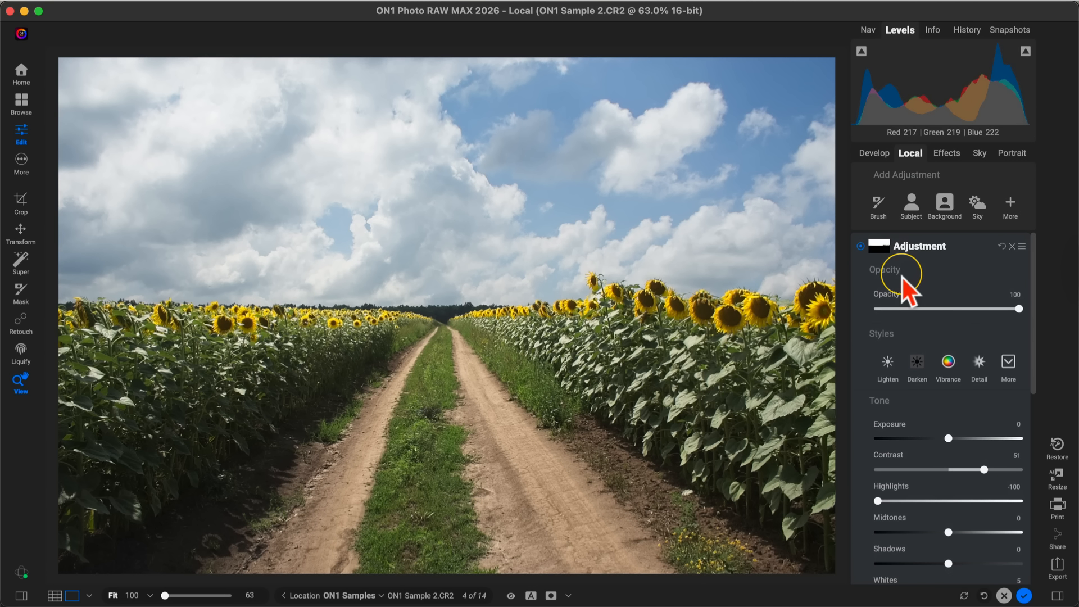
click(860, 247)
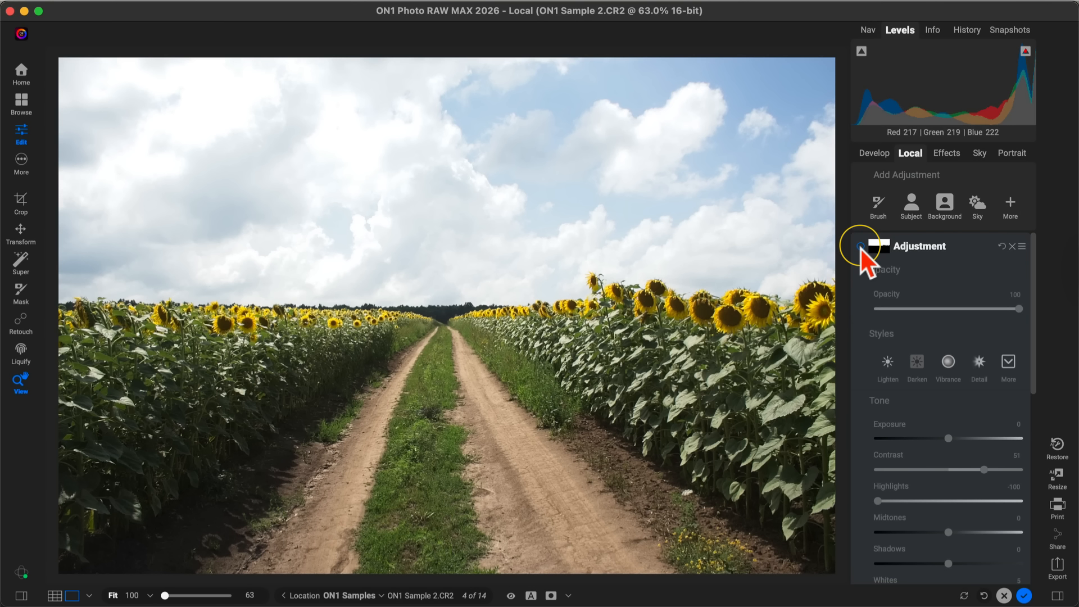
click(860, 247)
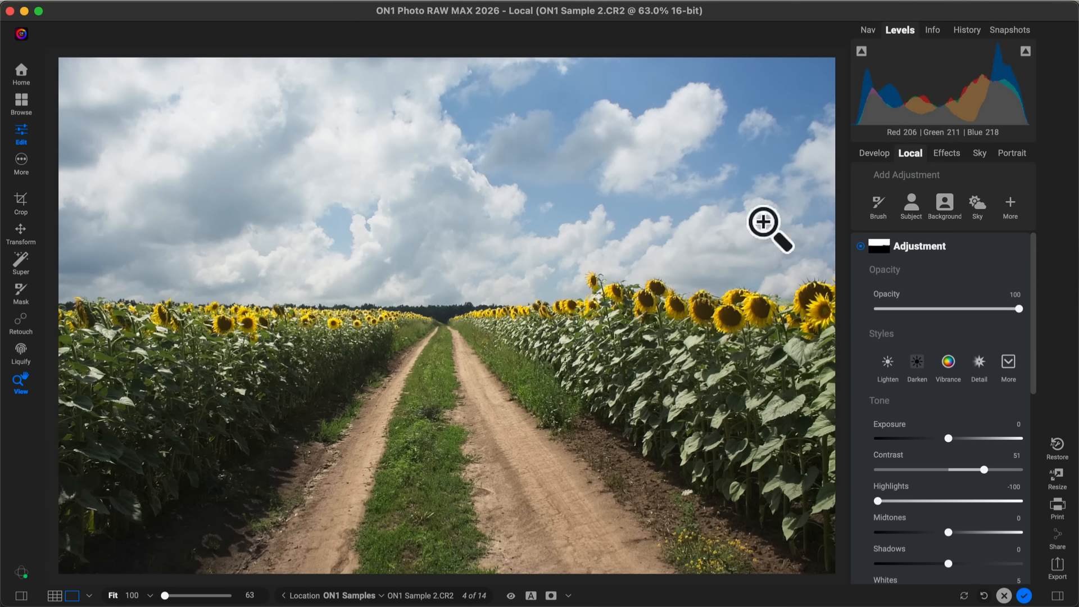
- Reset all tone settings of the sky adjustment while keeping its mask
scroll(929, 313, down, 2)
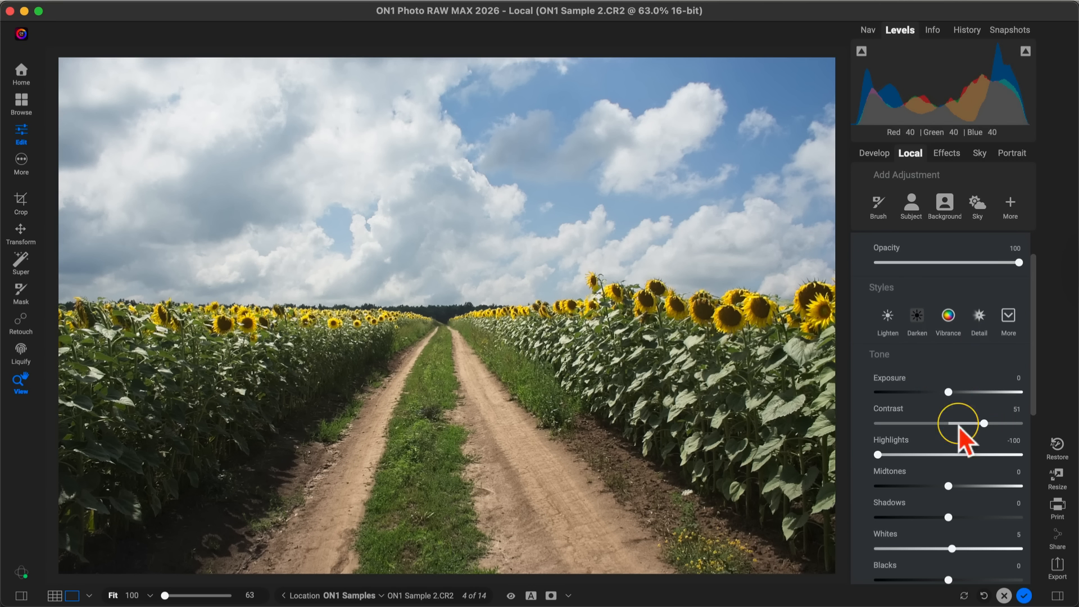
scroll(952, 372, up, 2)
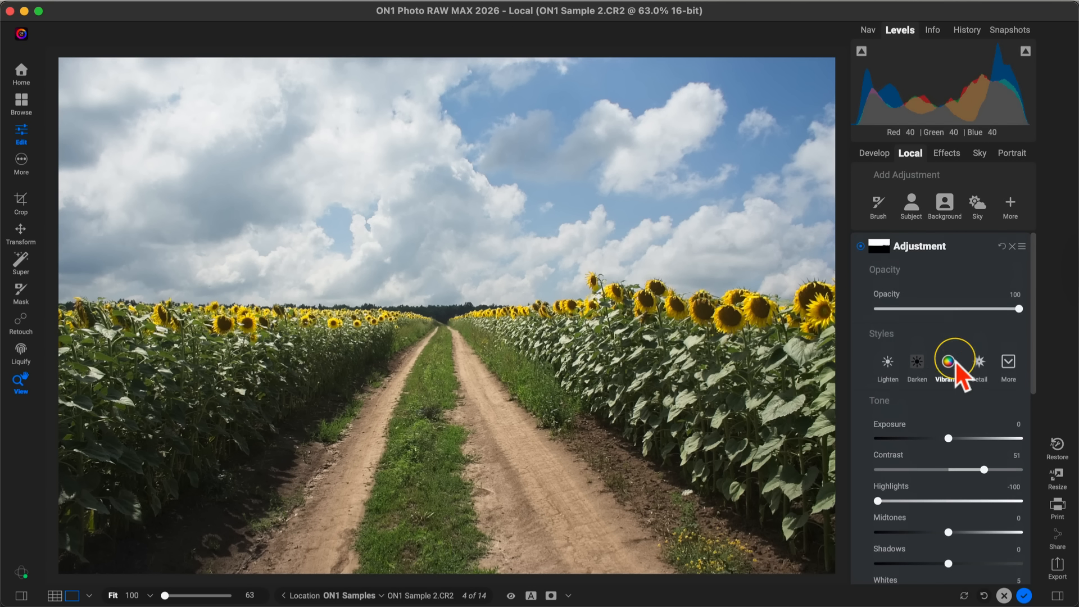
click(1002, 248)
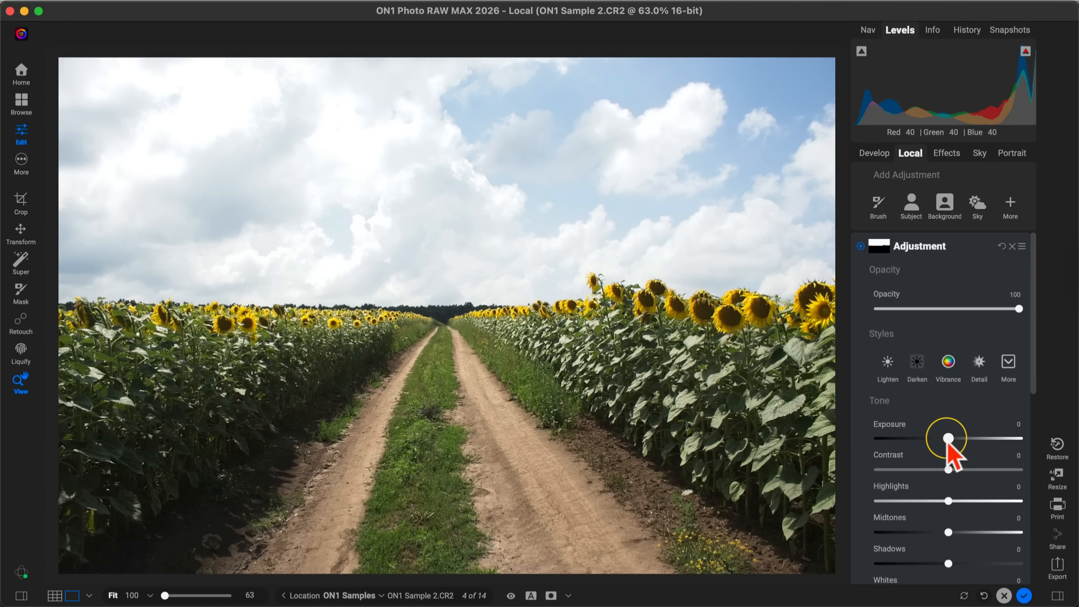
- Darken the sky using the clipping warnings: set Exposure to -2.25, Contrast to 23 and Whites to 11
key(j)
drag(947, 439, 915, 439)
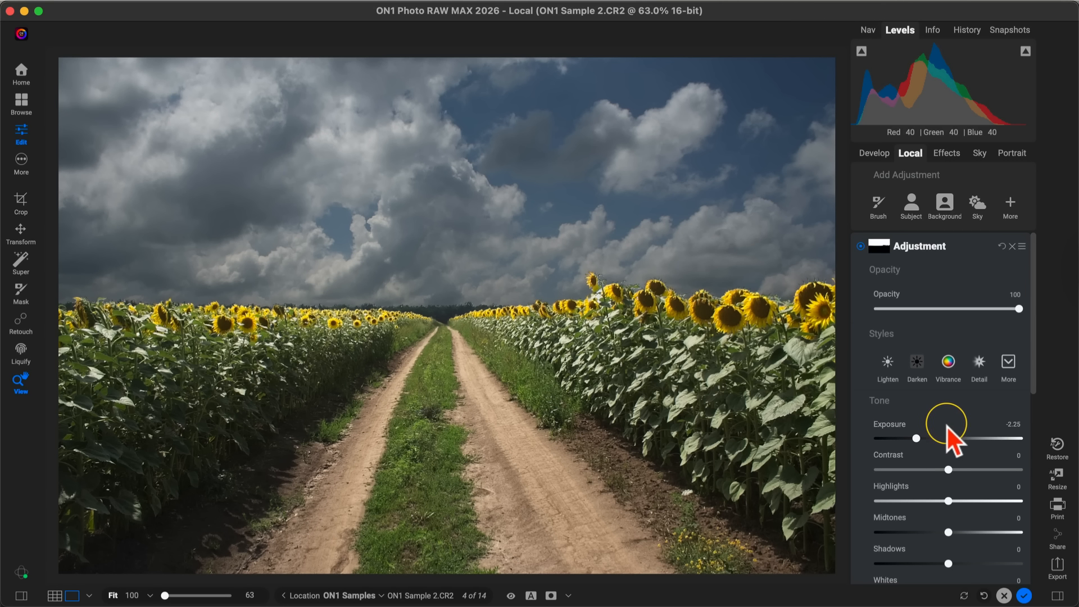
drag(948, 470, 964, 469)
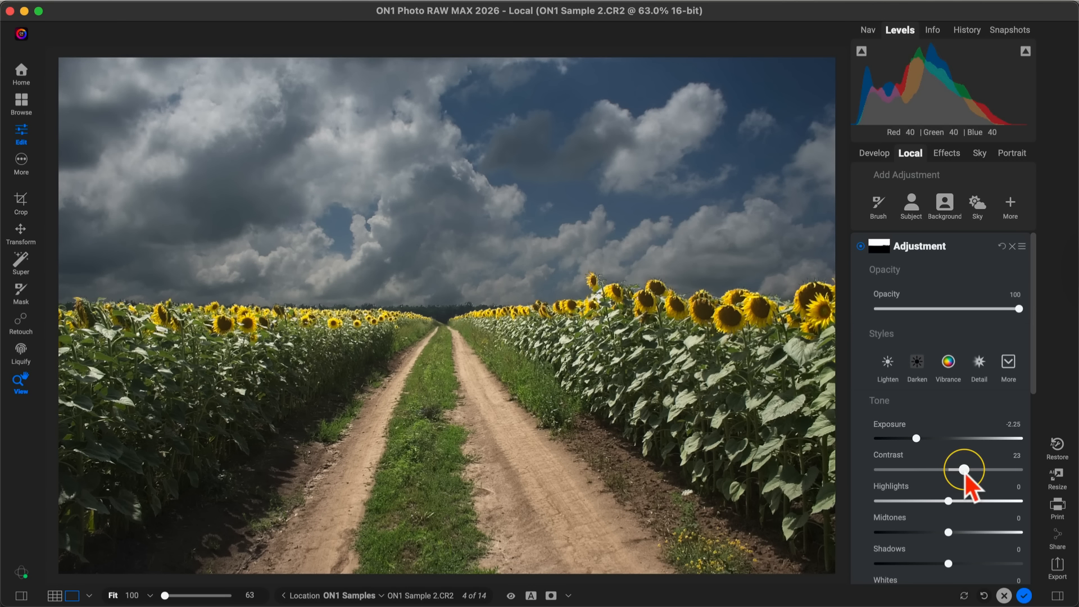
scroll(958, 414, down, 5)
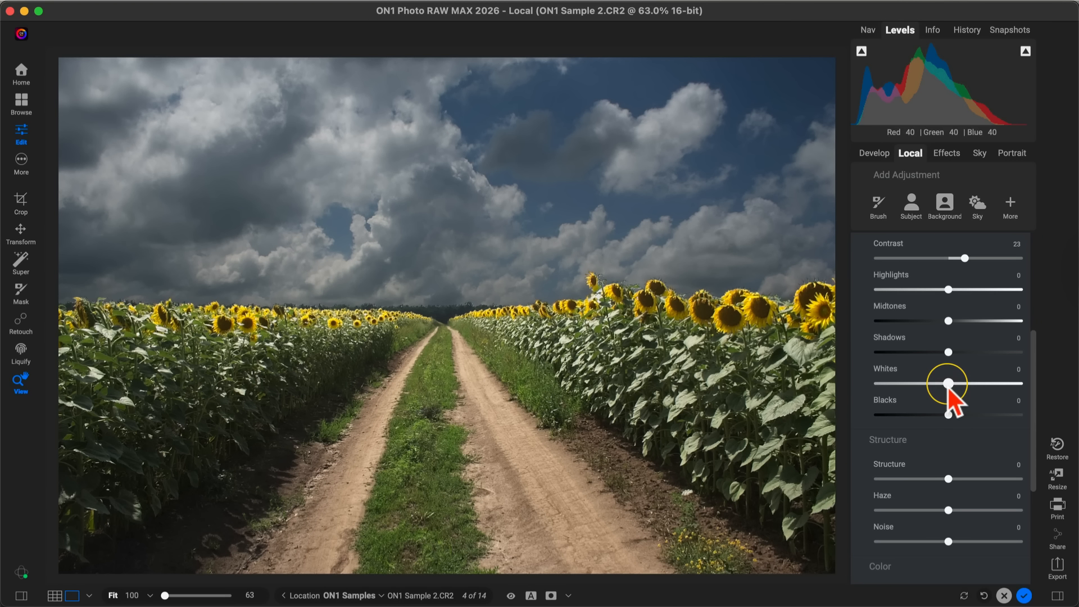
mouse_move(949, 385)
mouse_down()
mouse_move(975, 384)
mouse_move(956, 384)
mouse_up()
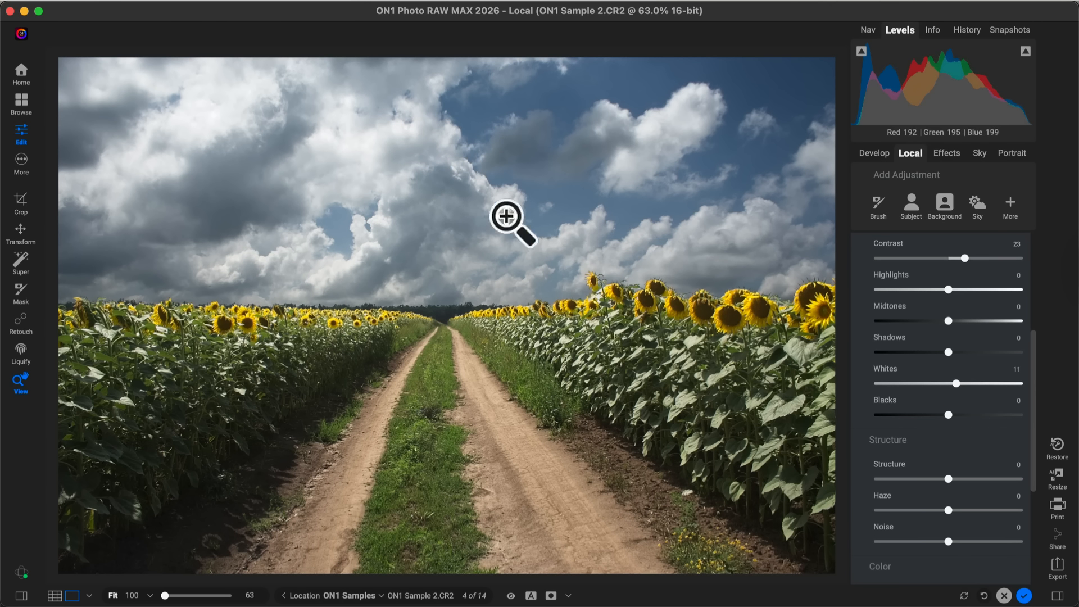
- Review the sky adjustment by switching it off and on, testing its opacity and viewing its mask, leaving opacity at 100
scroll(864, 332, up, 5)
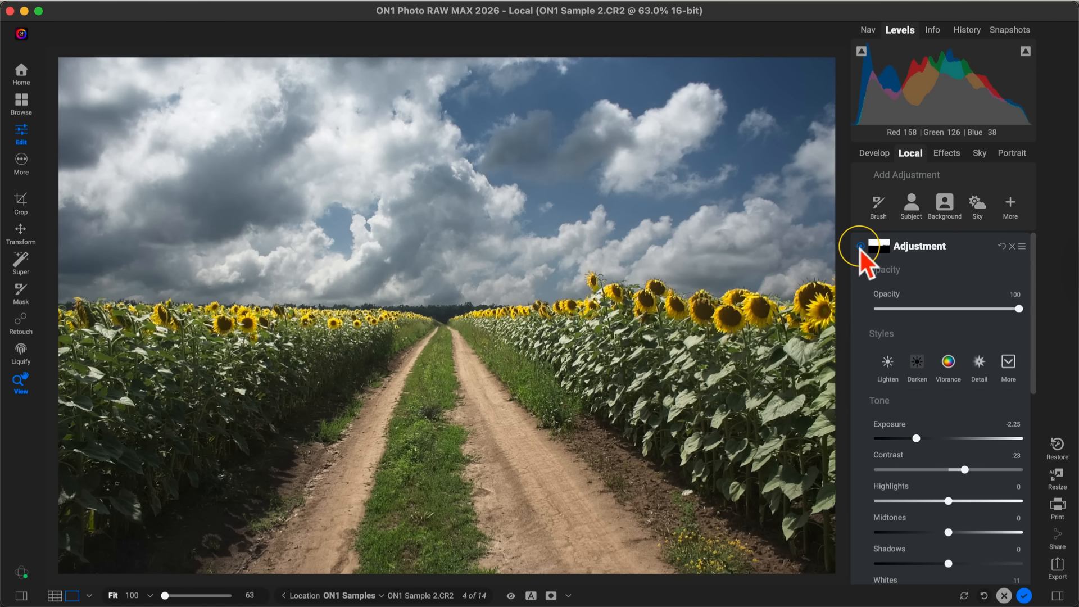
click(860, 247)
click(861, 247)
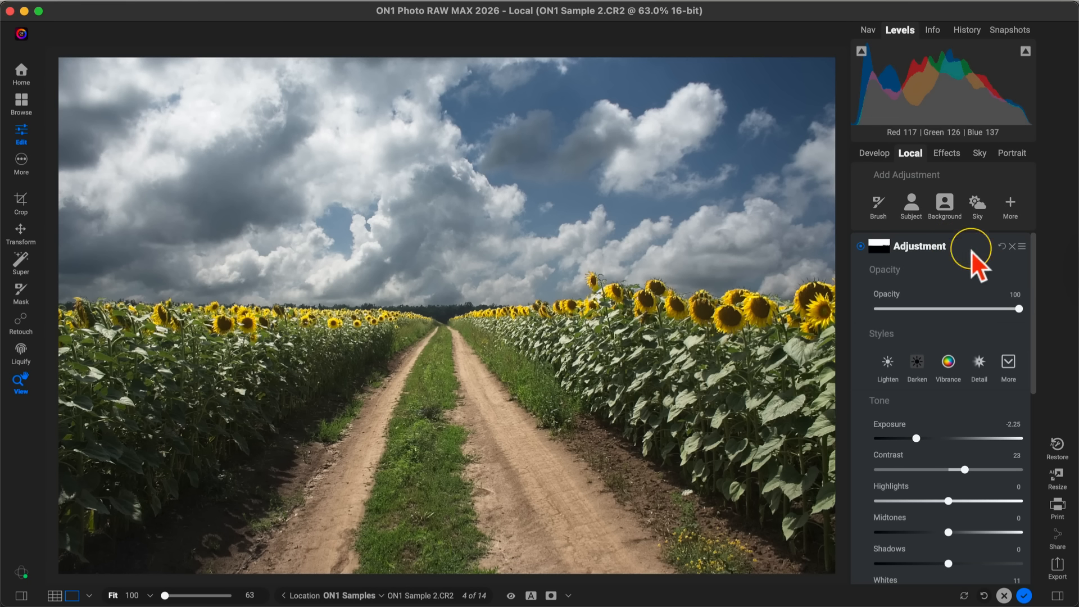
drag(1019, 309, 1028, 332)
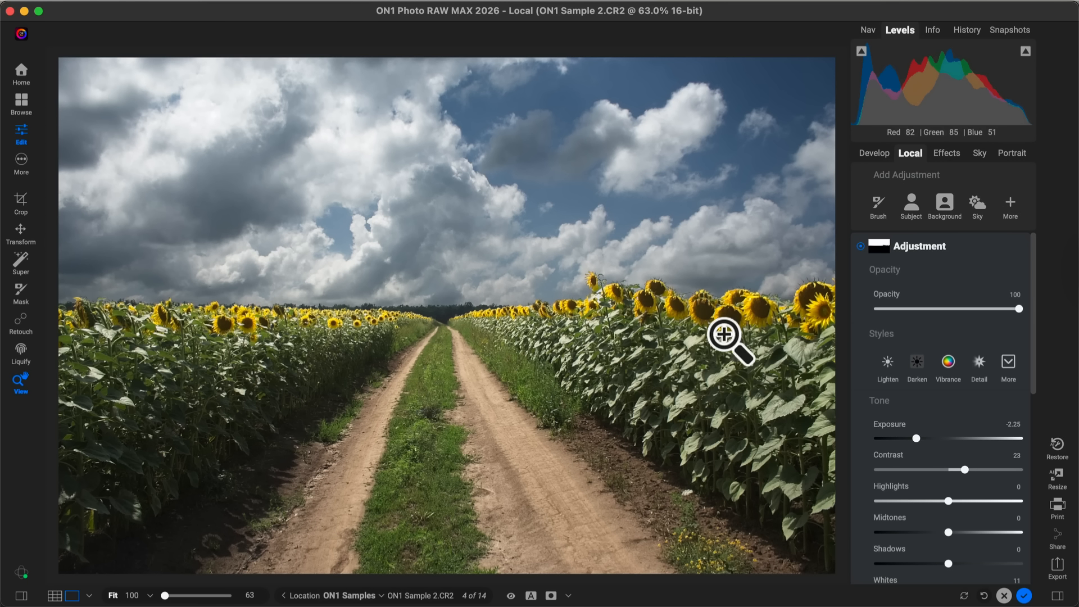
key(super+m)
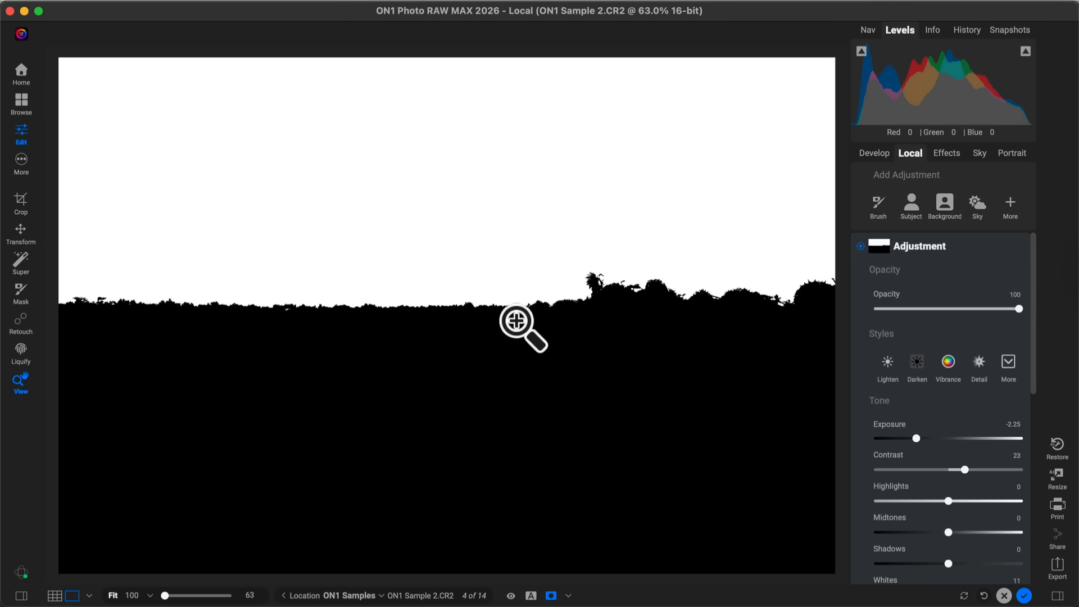
key(super+m)
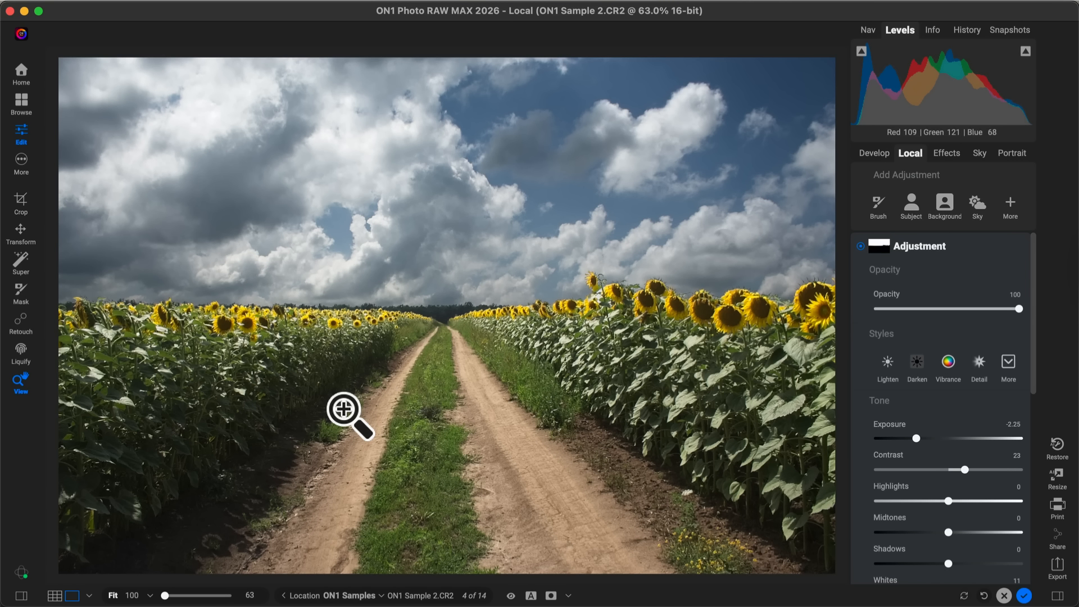
- Soften the sky adjustment's mask edge by refining the mask with Feather at 100
click(21, 595)
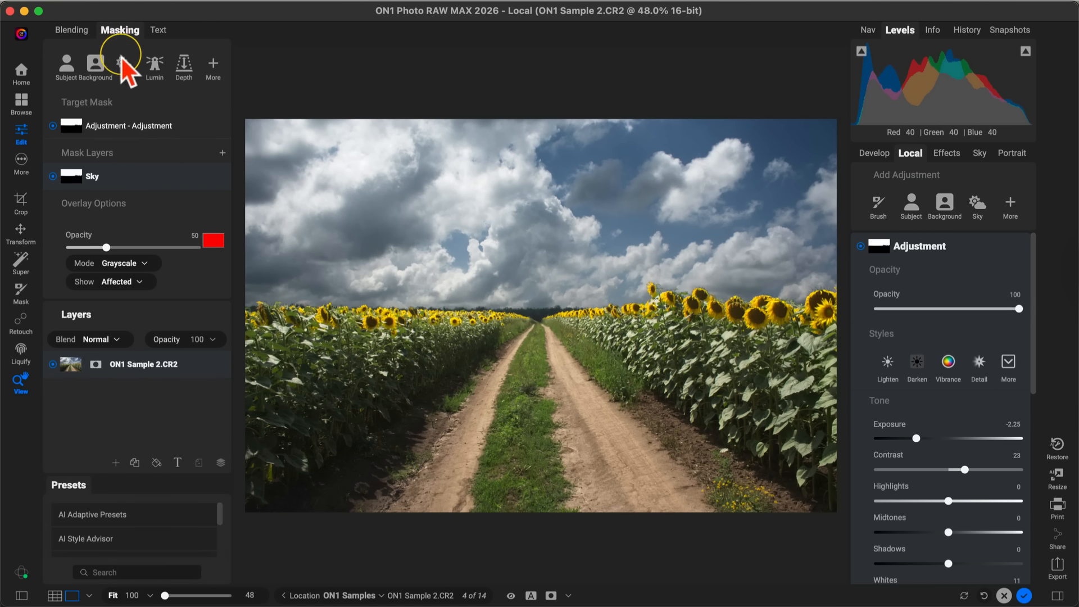
click(222, 127)
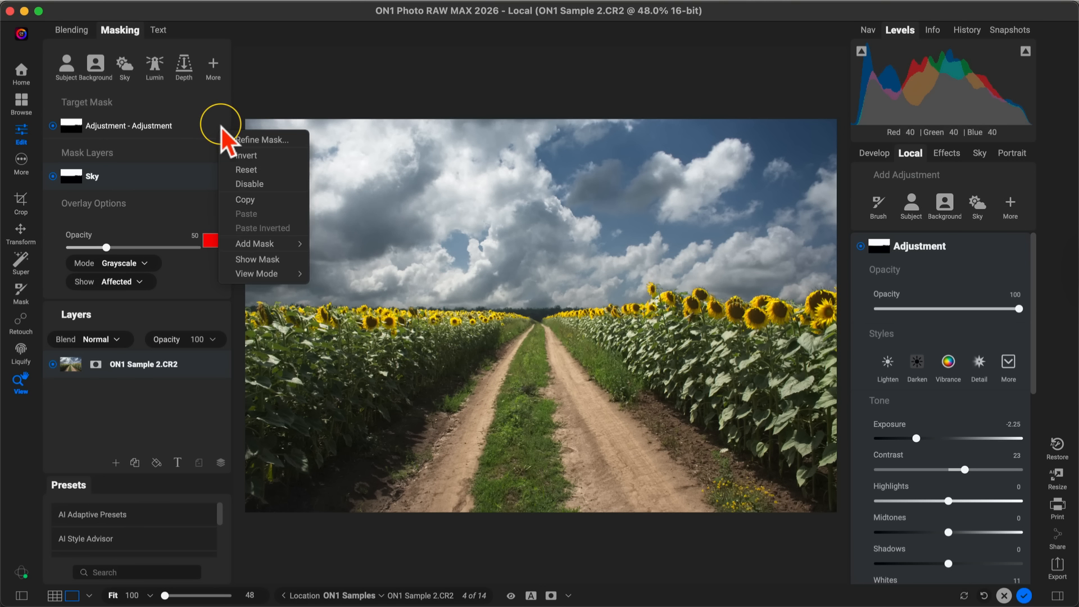
click(225, 127)
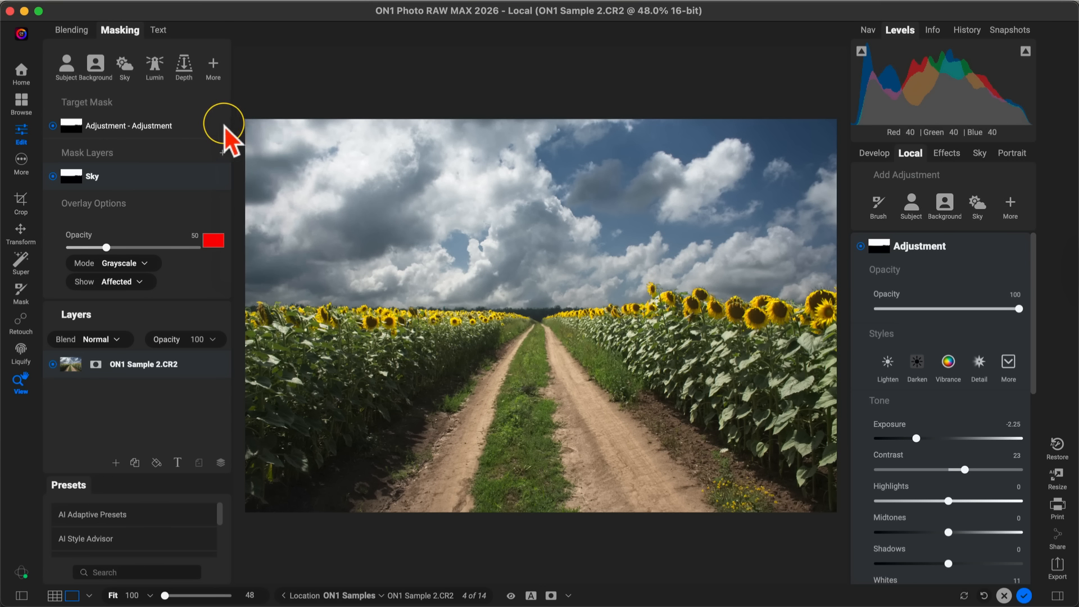
click(223, 126)
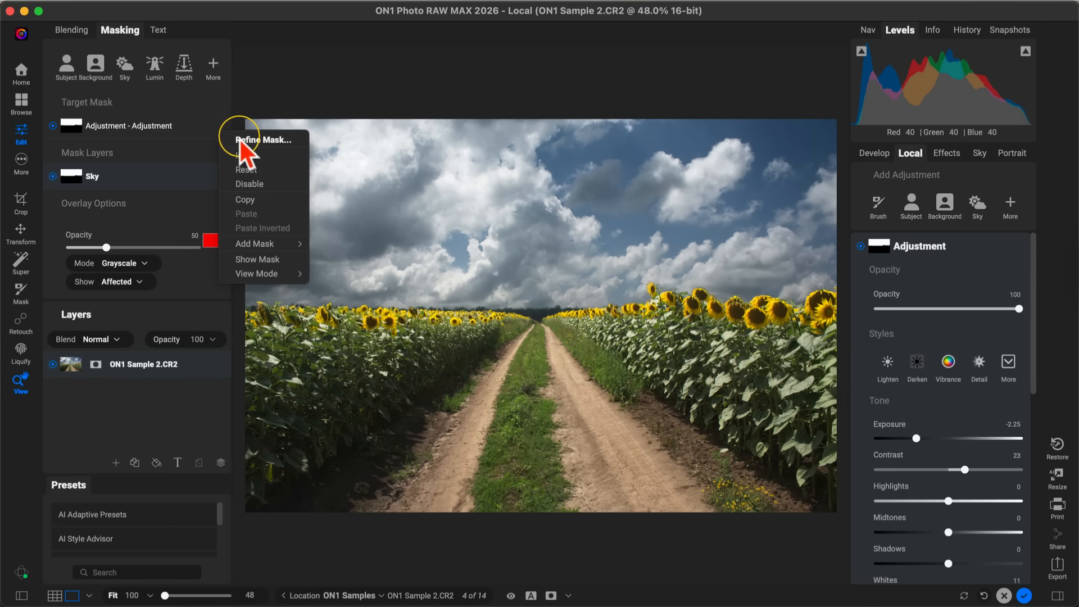
click(241, 141)
drag(464, 181, 632, 347)
drag(592, 440, 830, 482)
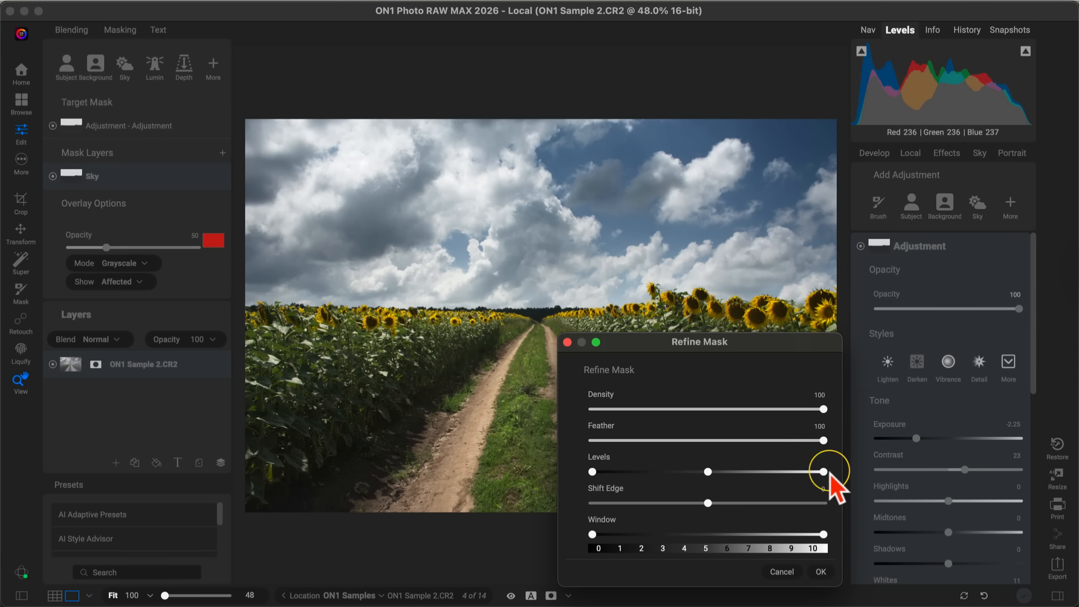
click(823, 574)
- Inspect the feathered mask transition along the sunflowers at 100% while switching the sky adjustment off and on, and restore the fitted view
click(651, 304)
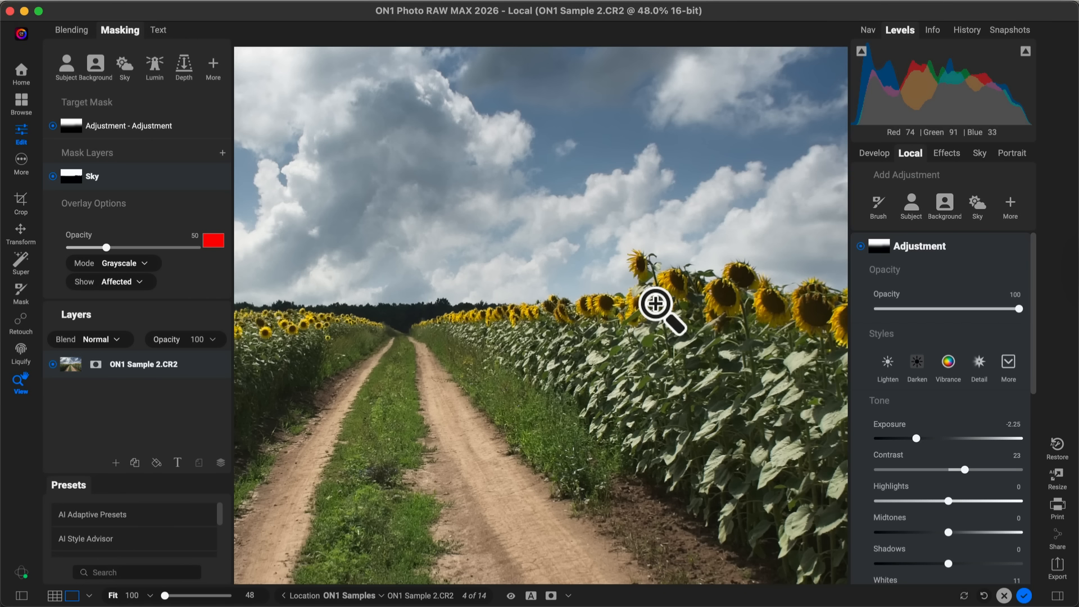
click(861, 247)
click(861, 247)
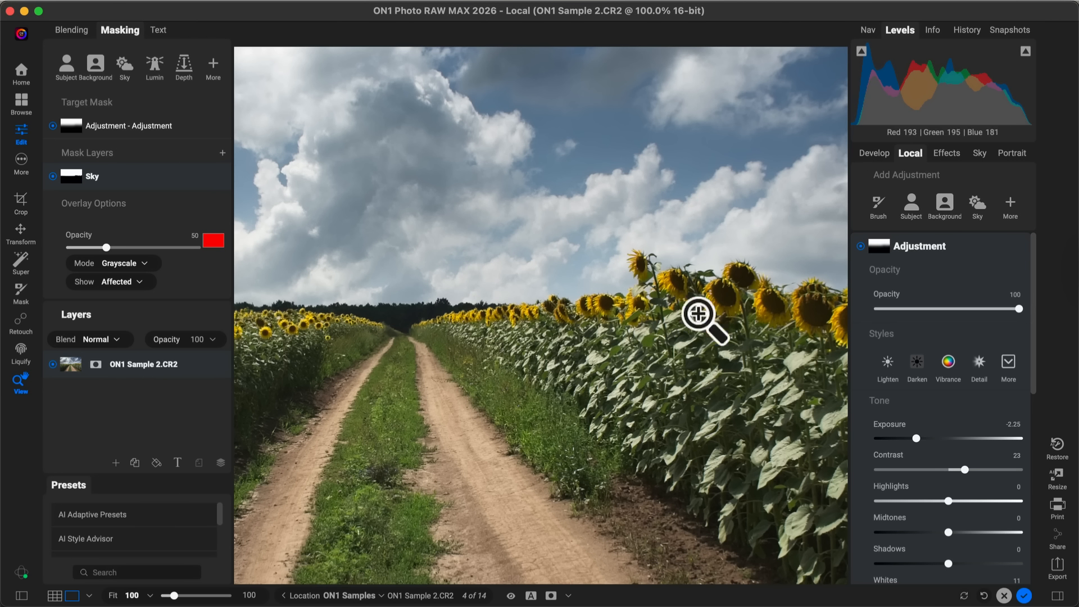
click(531, 296)
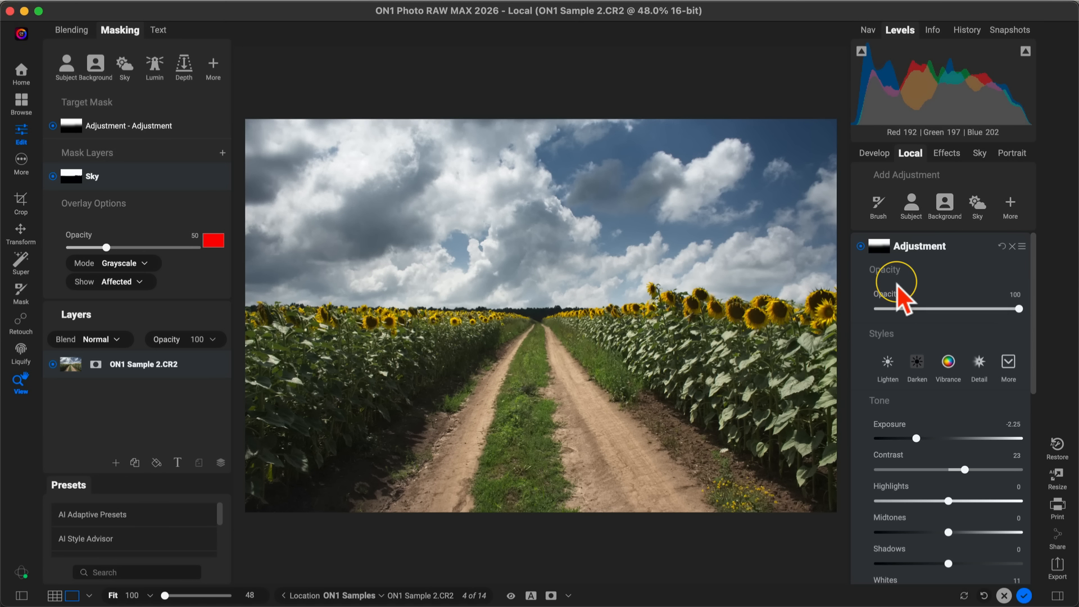
click(21, 596)
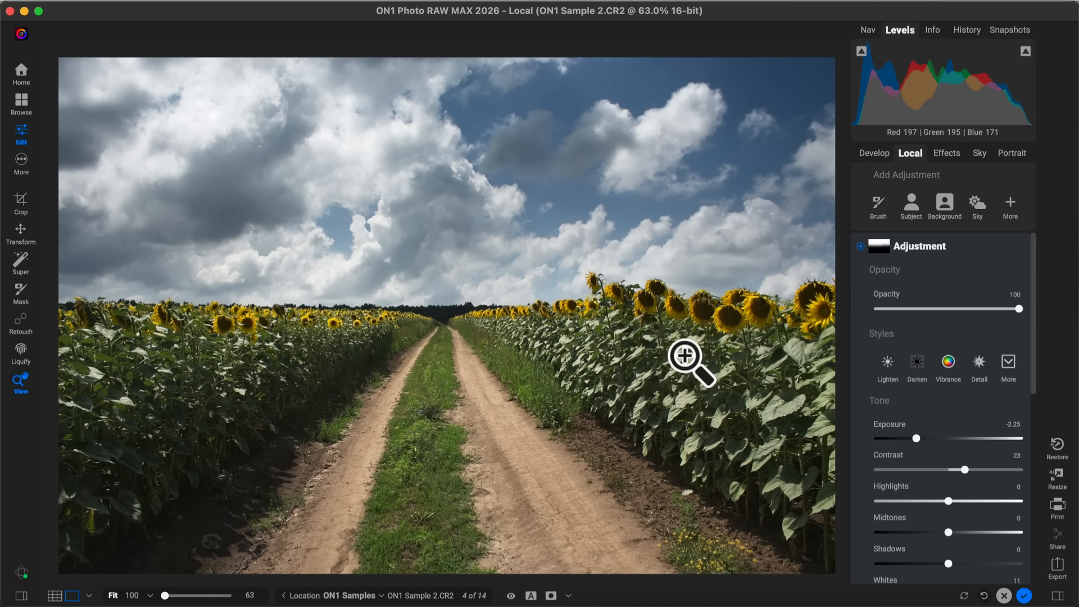
- Set the photo's global Contrast to 28 and Temperature to 5550, and compare the result with the unedited preview
click(870, 154)
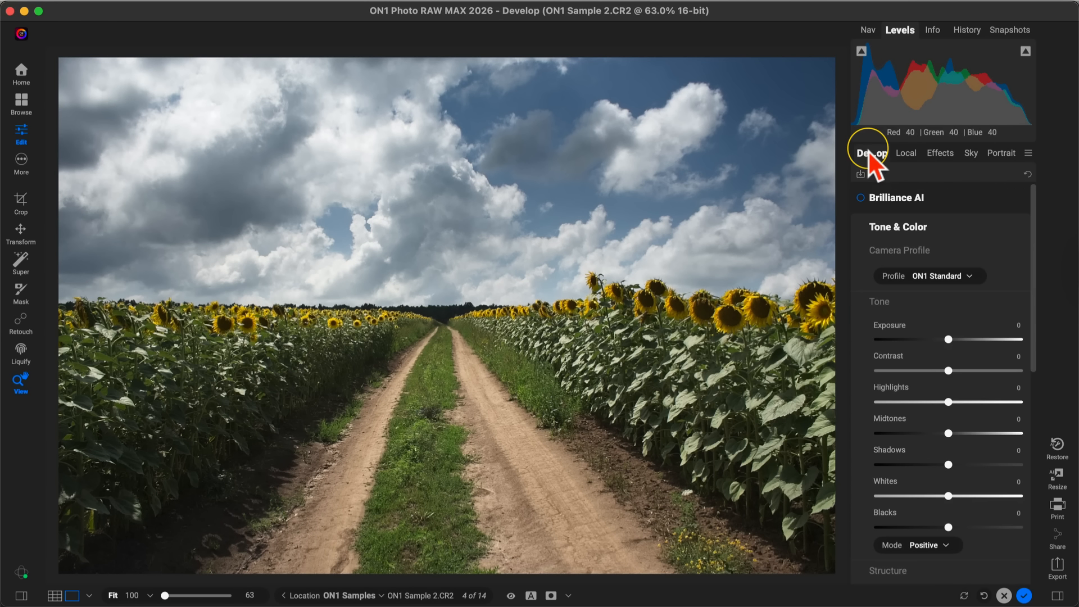
drag(948, 371, 968, 375)
scroll(984, 309, down, 5)
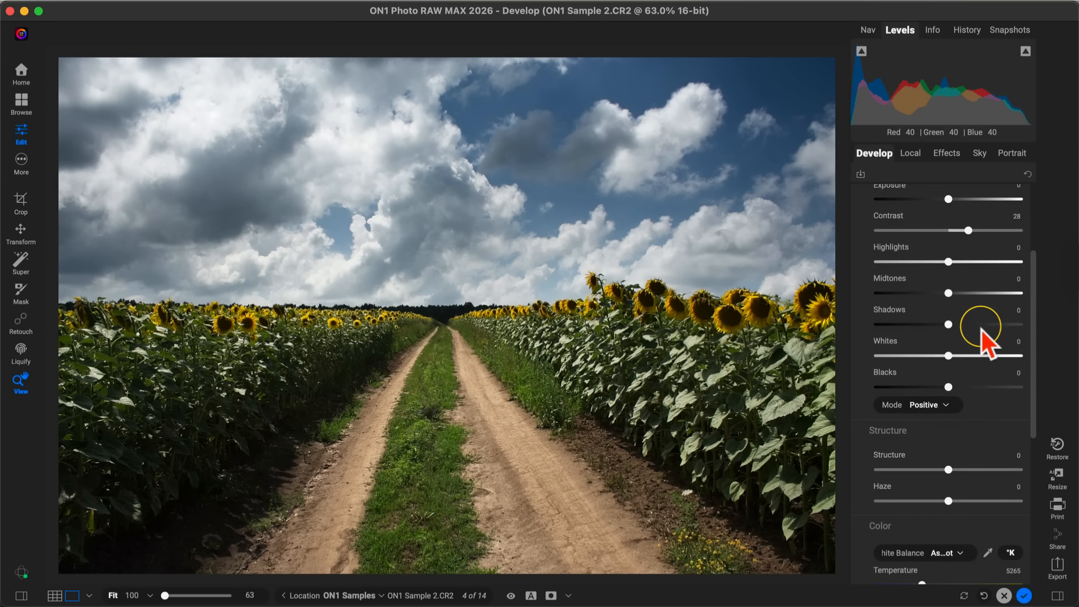
scroll(982, 376, down, 6)
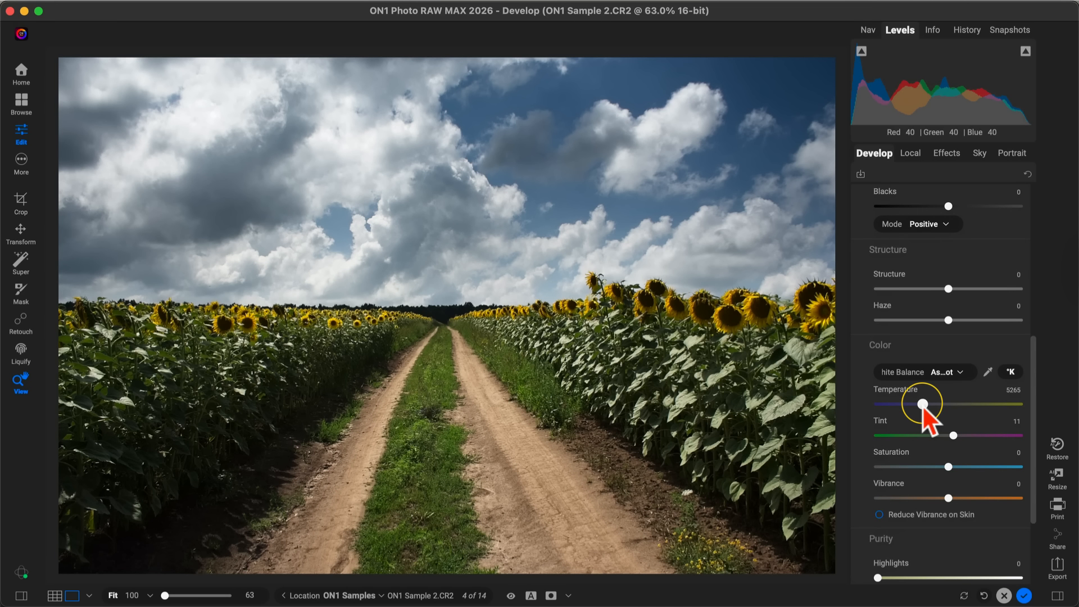
drag(923, 404, 926, 404)
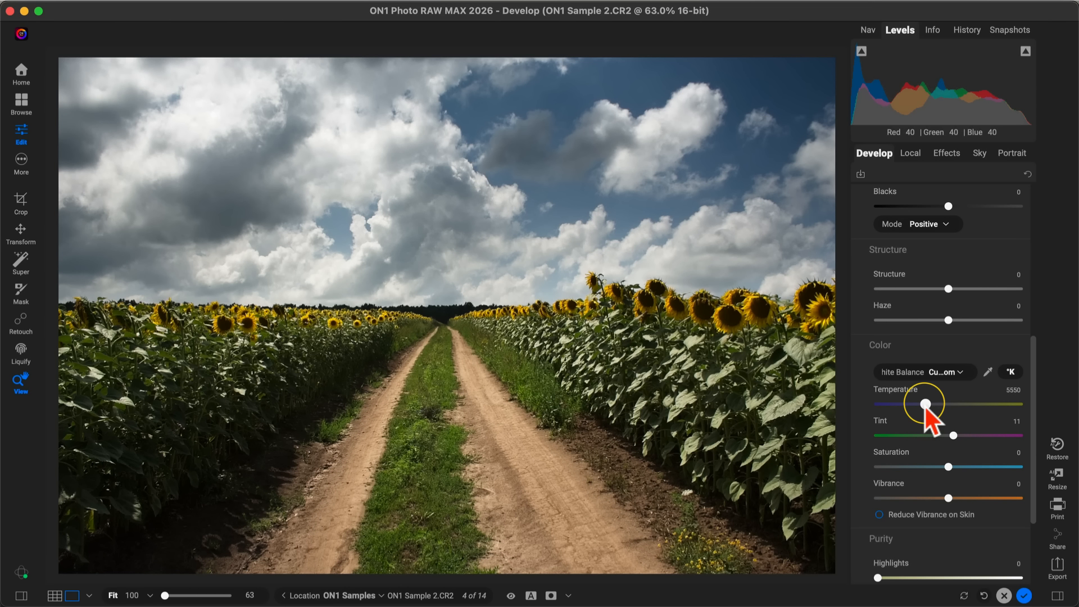
key(super+p)
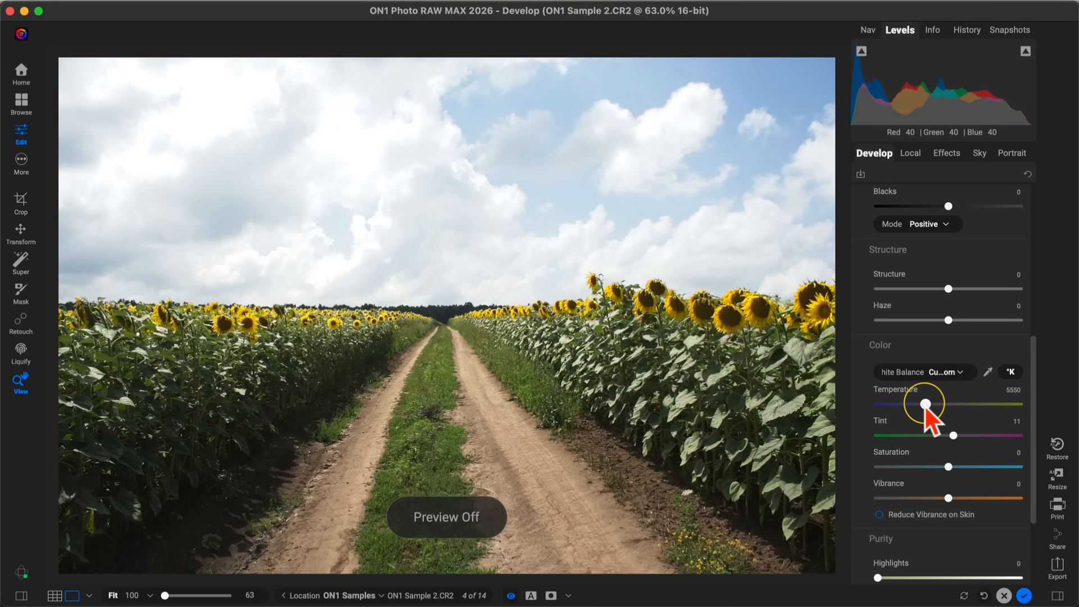
key(super+p)
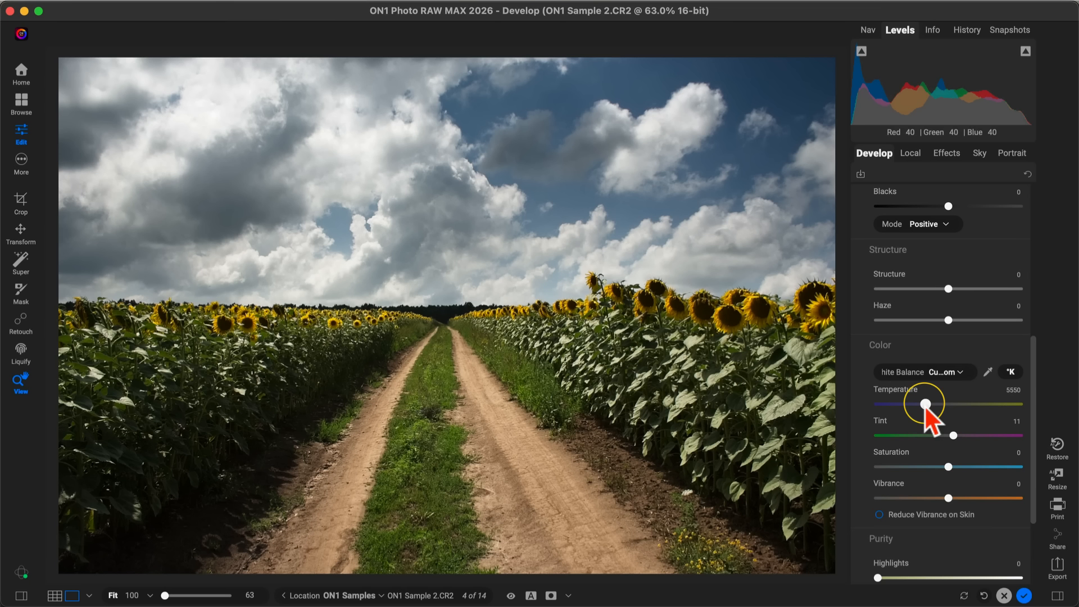
- Add a Color Enhancer filter to the whole photo and set its Yellow range to Saturation 15 and Brightness 50
click(938, 152)
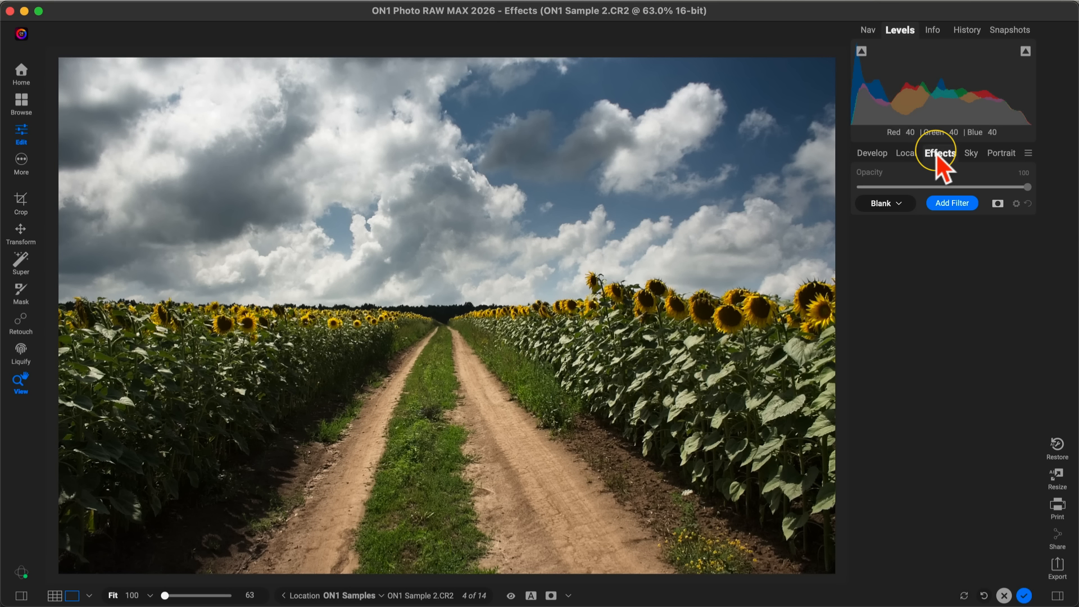
click(950, 203)
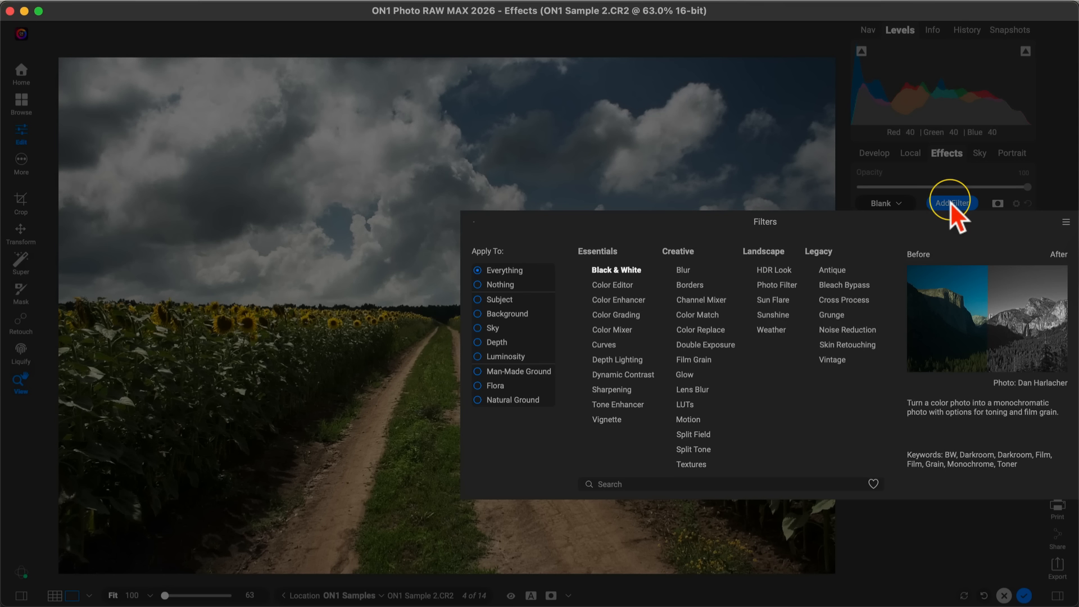
click(618, 302)
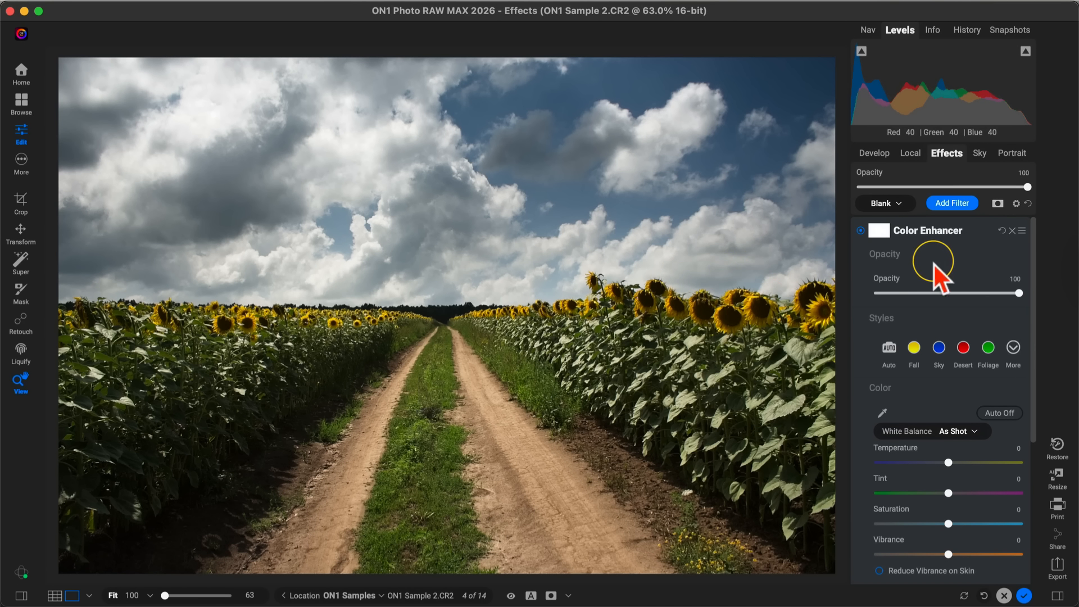
scroll(966, 264, down, 8)
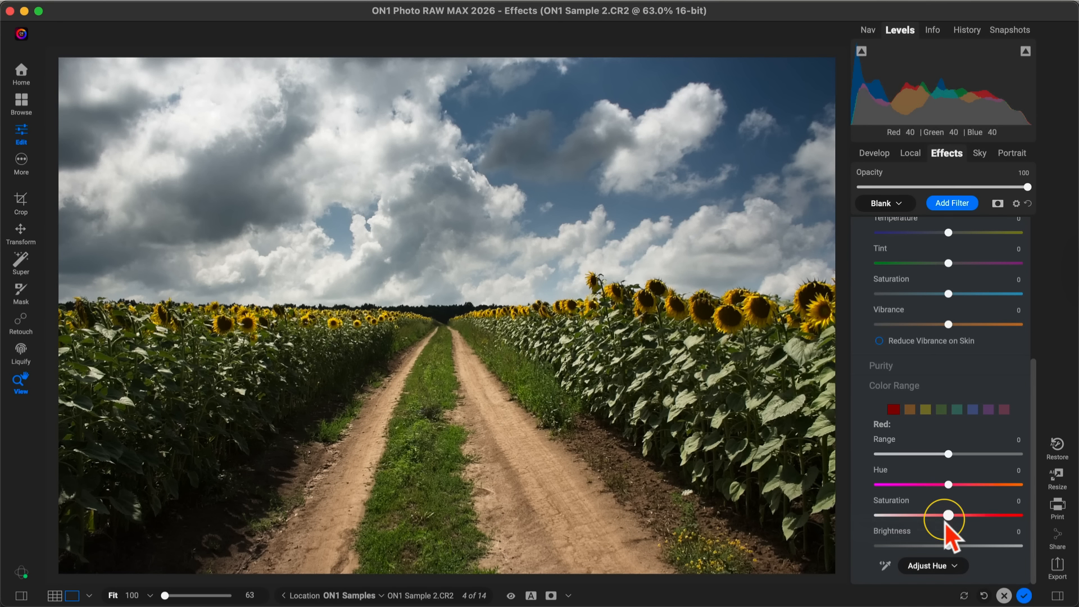
click(926, 409)
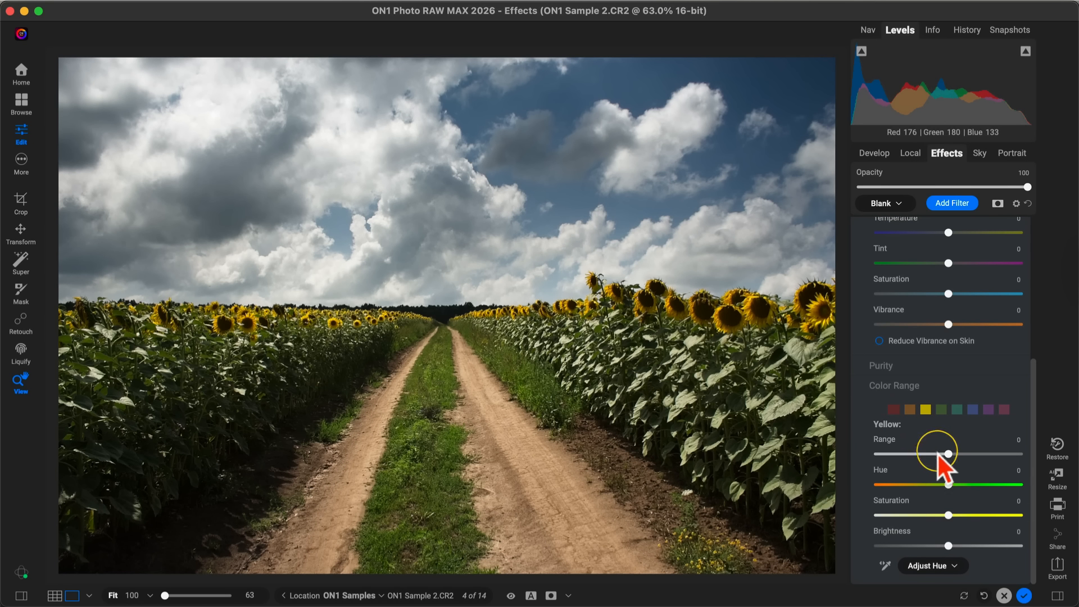
drag(949, 518, 996, 550)
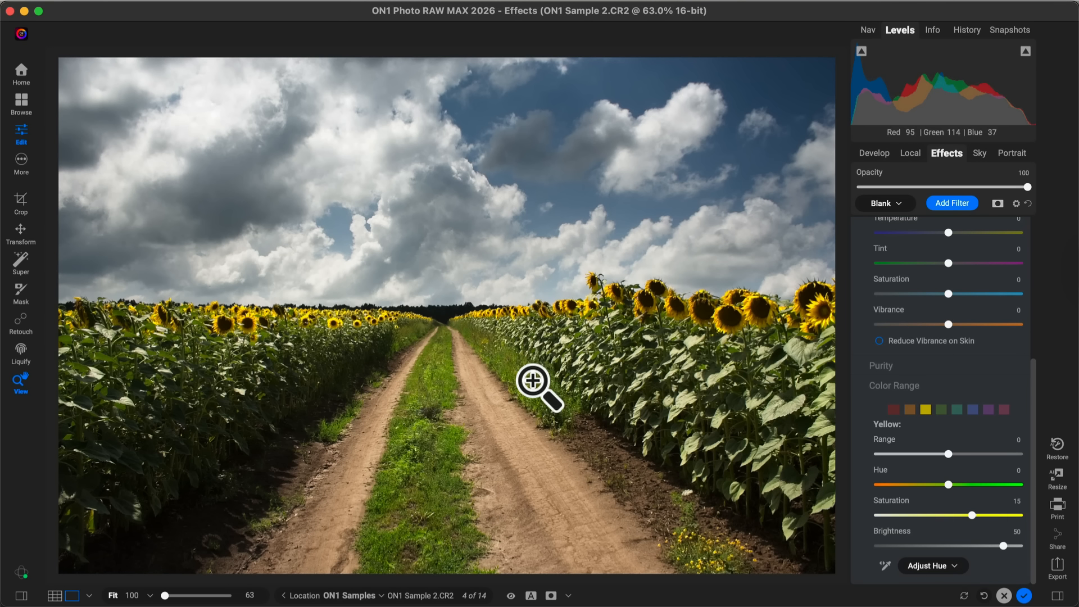
- Set the Color Enhancer's Green range to Saturation 12 and Brightness 28, and its Blue range to Saturation 22 with Brightness raised
click(939, 411)
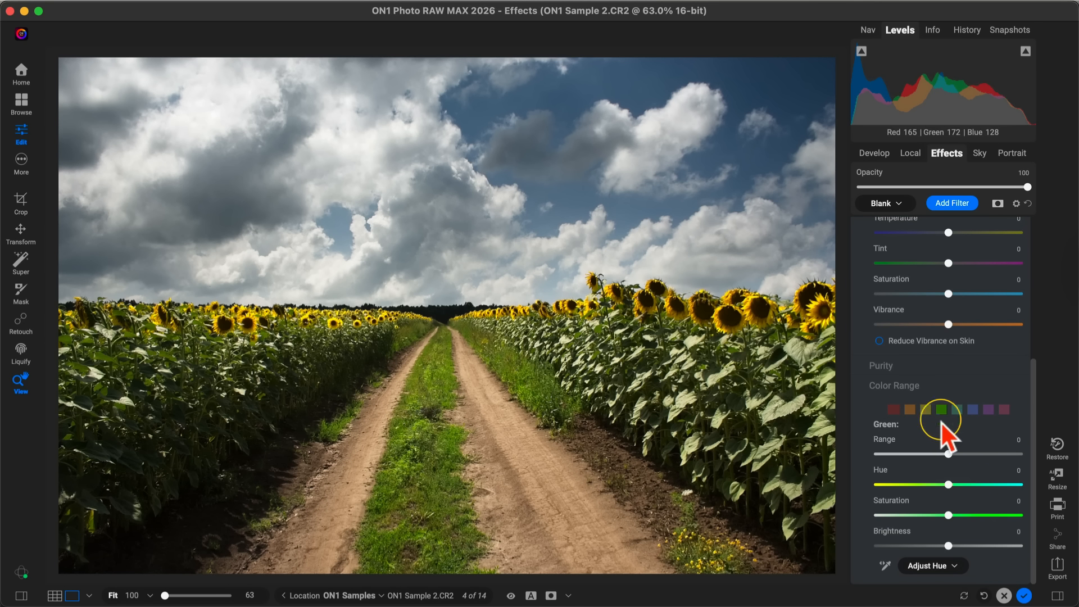
drag(948, 515, 979, 554)
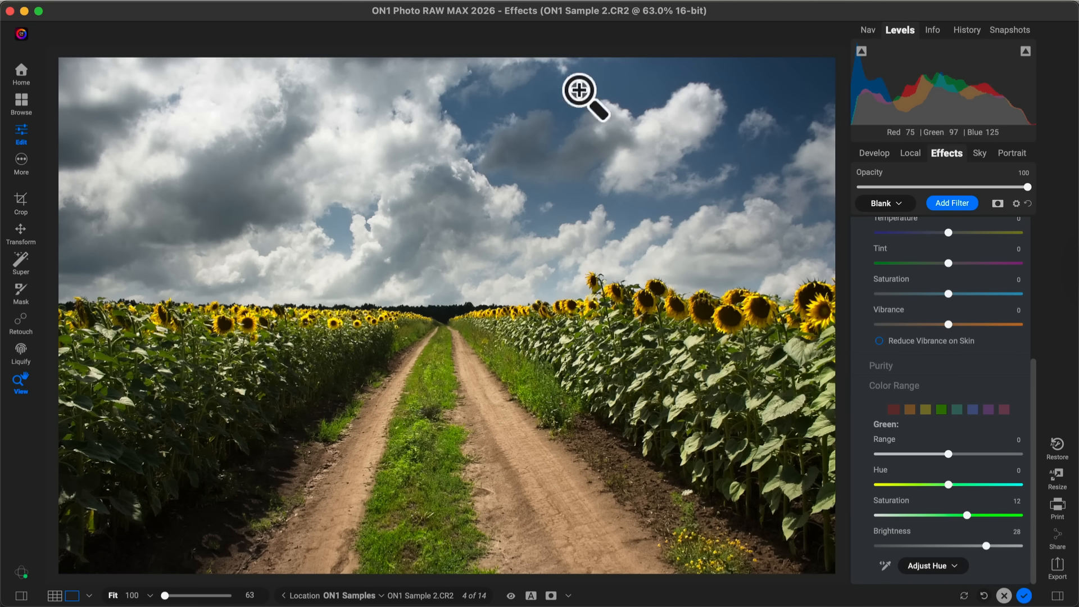
click(972, 410)
drag(948, 514, 1008, 548)
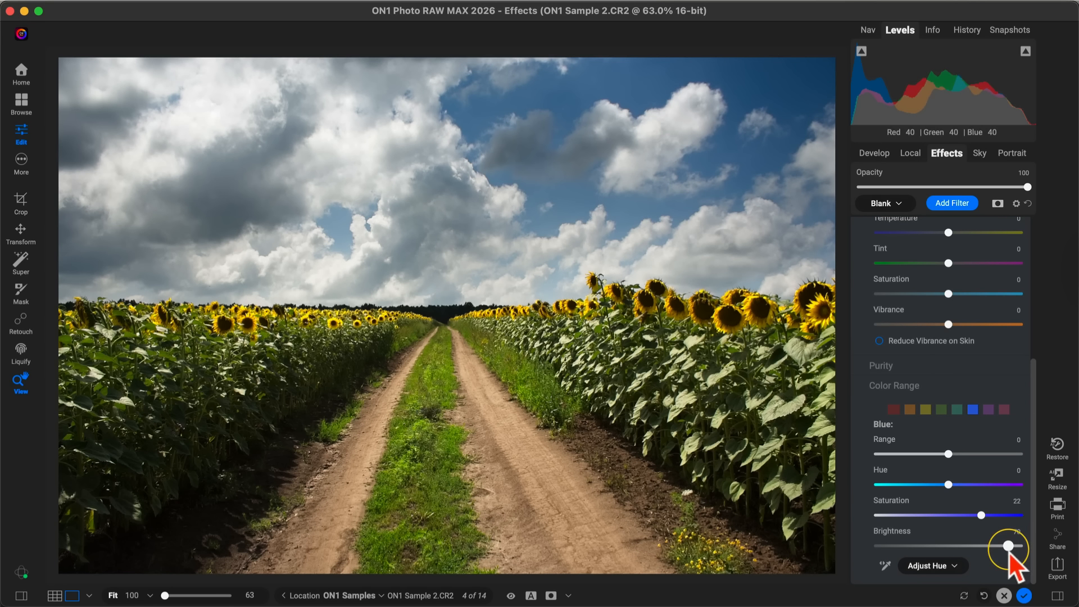
- Review the Color Enhancer by switching it off and on and testing its opacity, leaving opacity at 100
scroll(992, 397, up, 5)
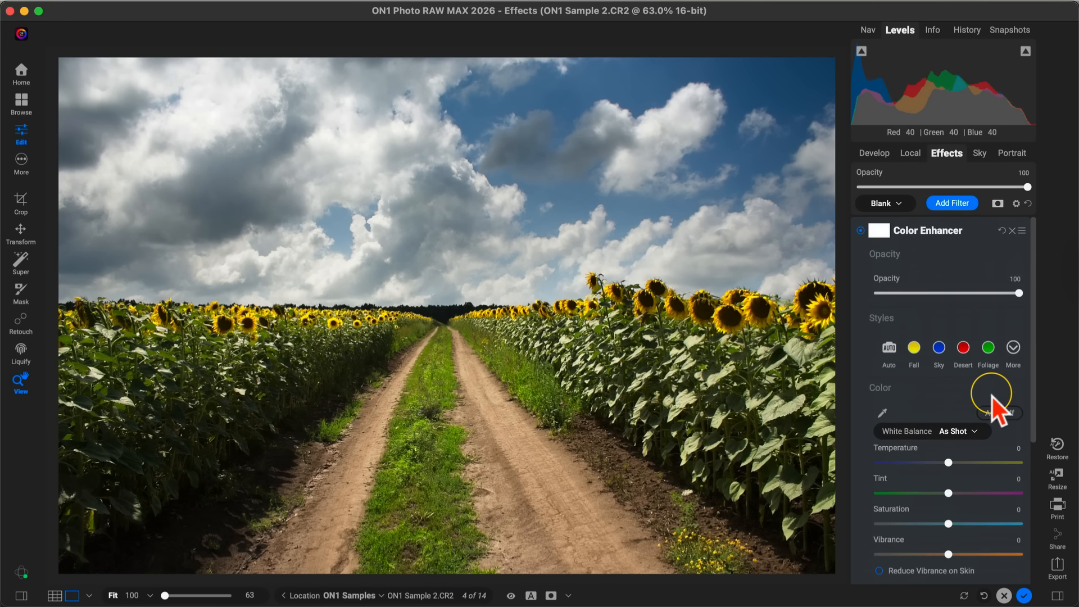
click(861, 231)
click(861, 233)
click(861, 233)
click(861, 234)
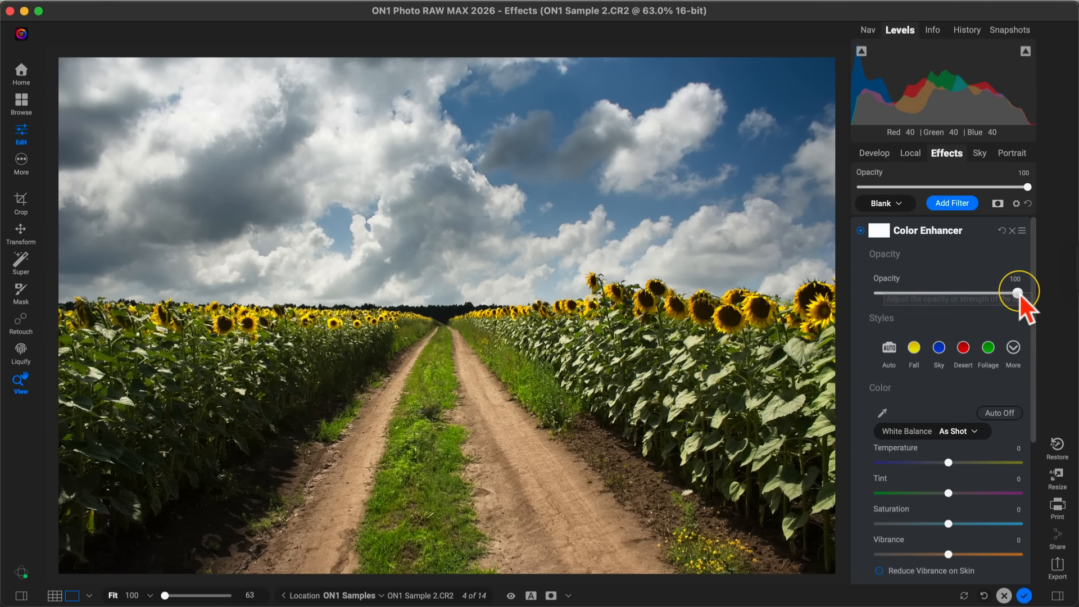
mouse_move(1020, 294)
mouse_down()
mouse_move(881, 301)
mouse_move(1023, 297)
mouse_up()
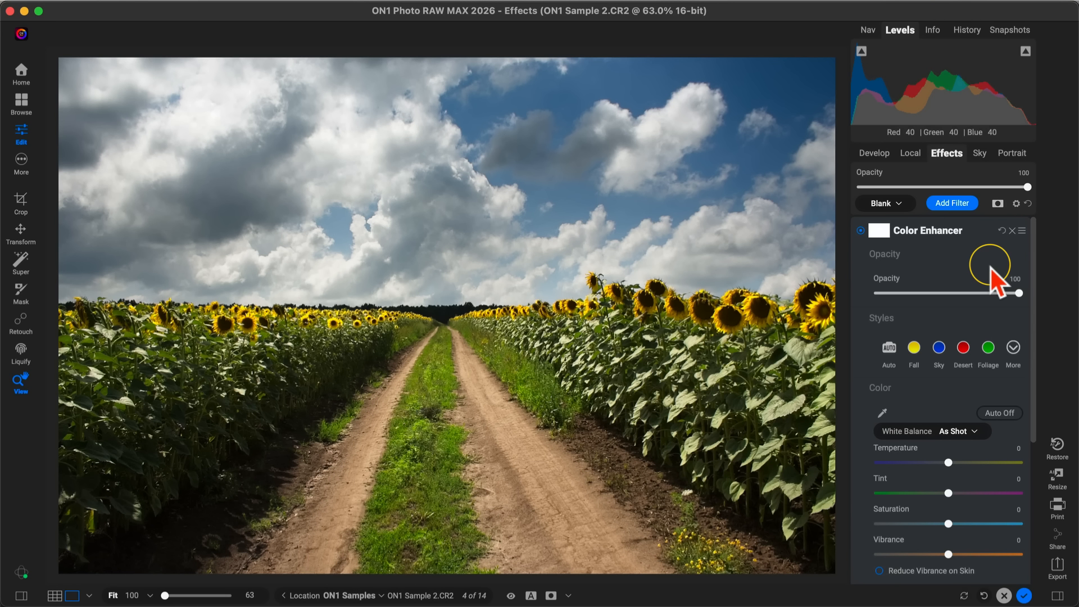
- Add a Dynamic Contrast filter to the whole photo and apply its Natural style
click(953, 206)
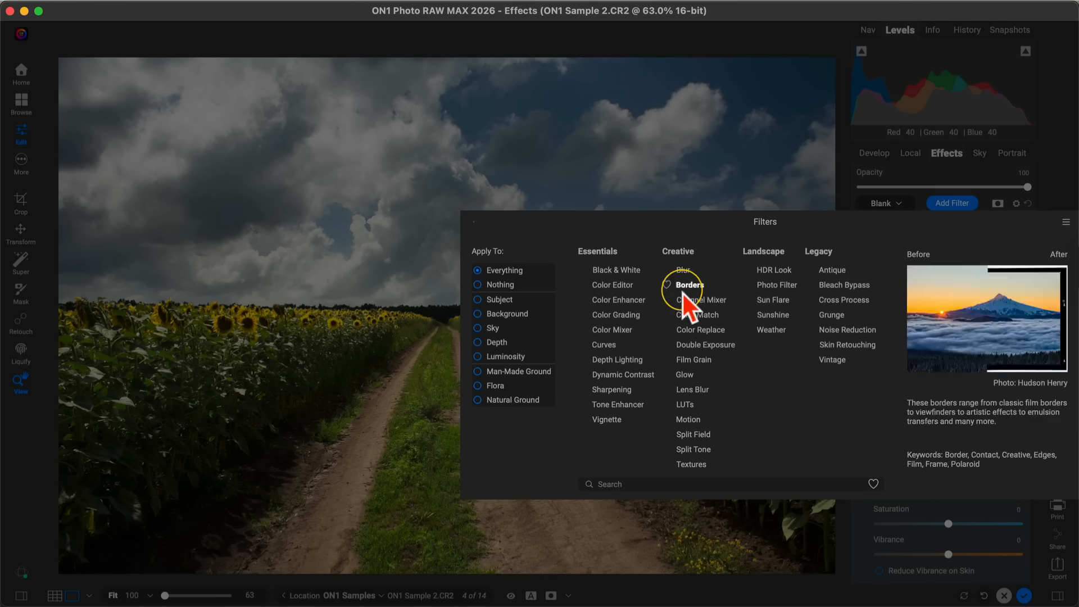
click(624, 375)
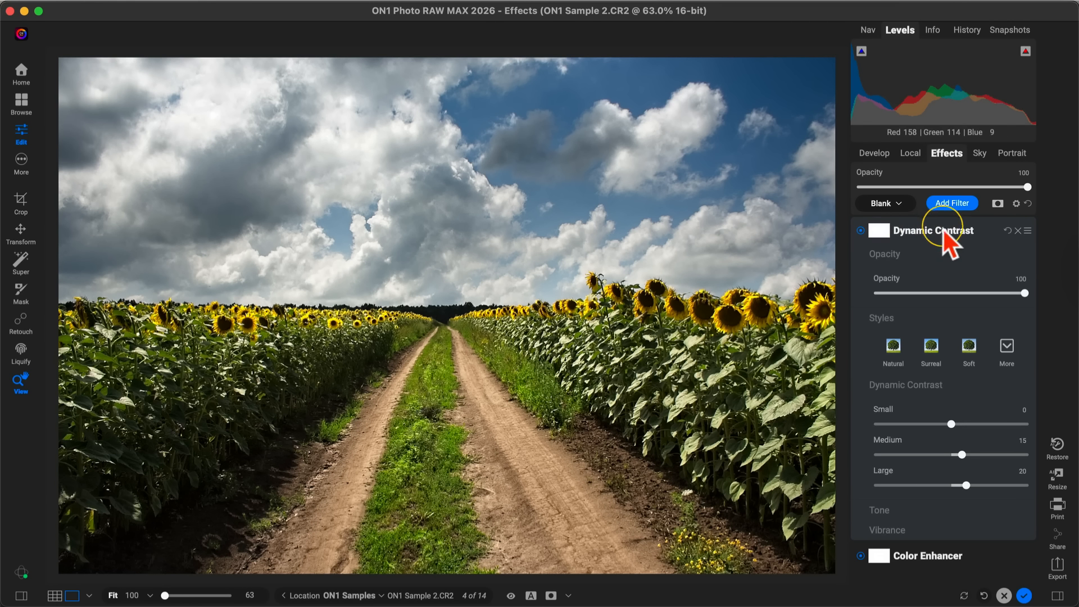
click(1005, 346)
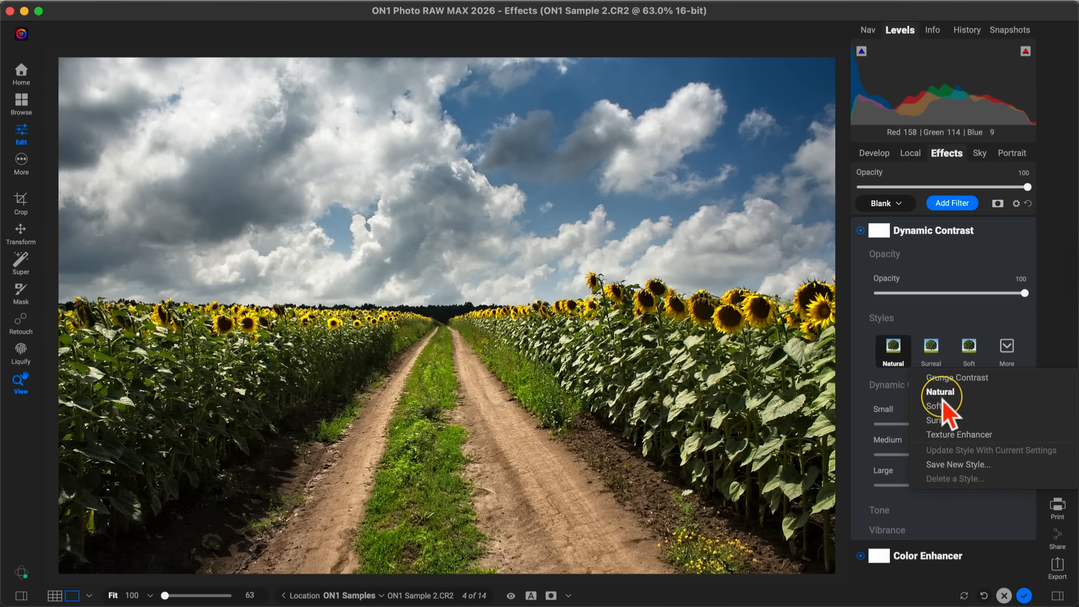
click(943, 393)
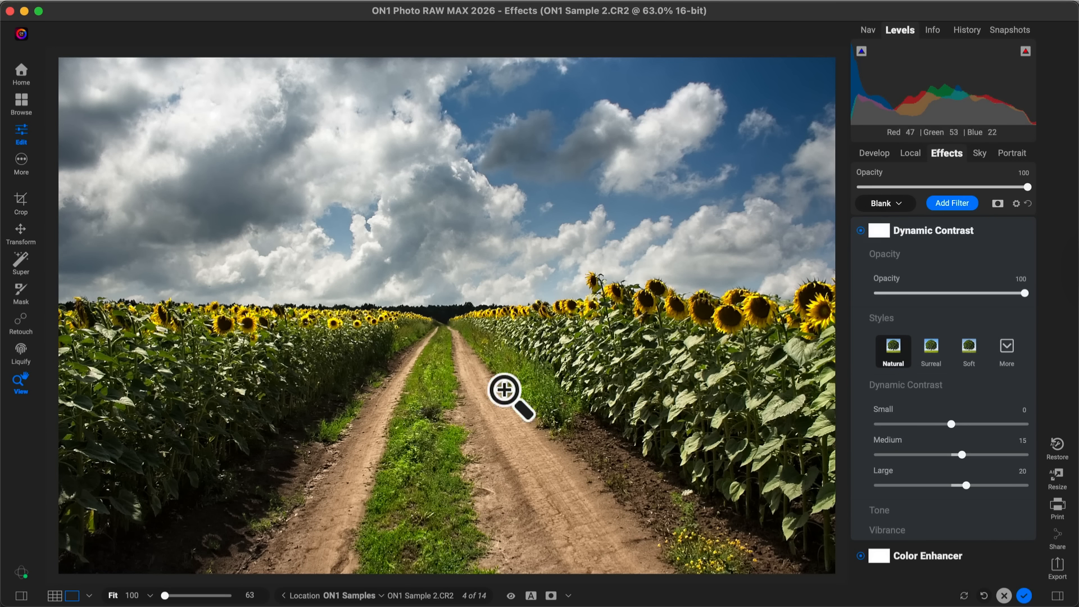
- Examine the Dynamic Contrast effect at 100% by switching the filter off and on, and return to the fitted view
drag(506, 358, 598, 376)
click(860, 231)
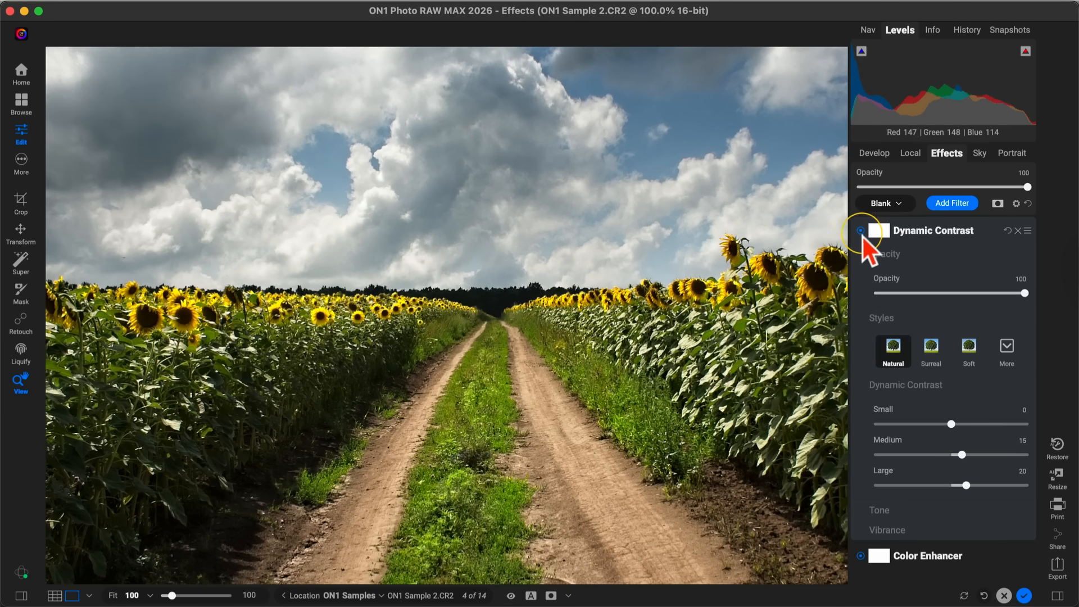
click(860, 231)
click(860, 231)
click(860, 231)
click(641, 220)
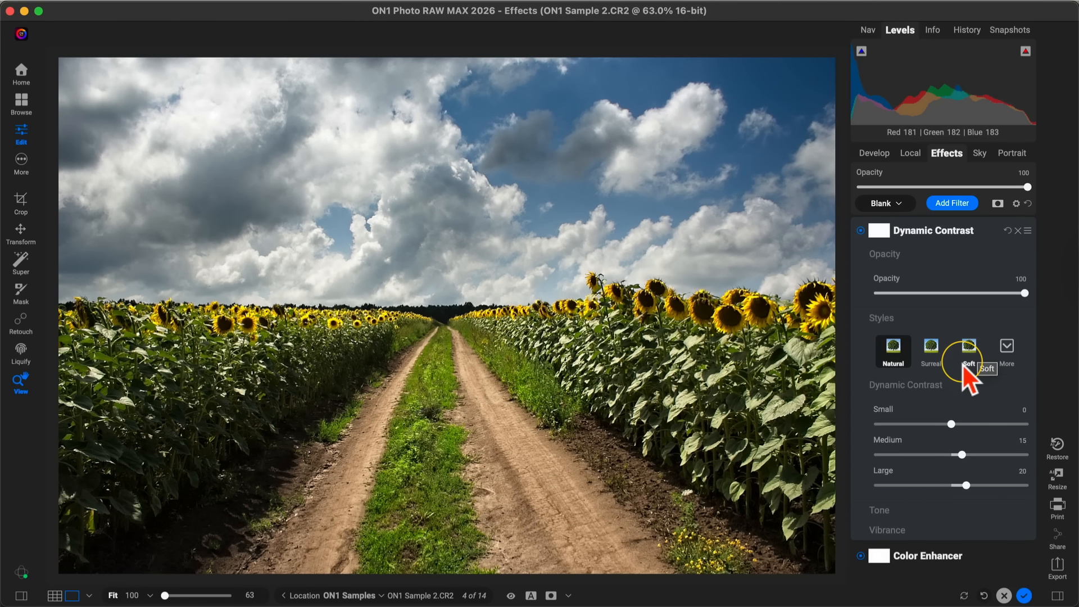
- Compare the original and edited photo by sweeping a split before/after divider across the image, and close the comparison
click(530, 597)
drag(448, 327, 80, 408)
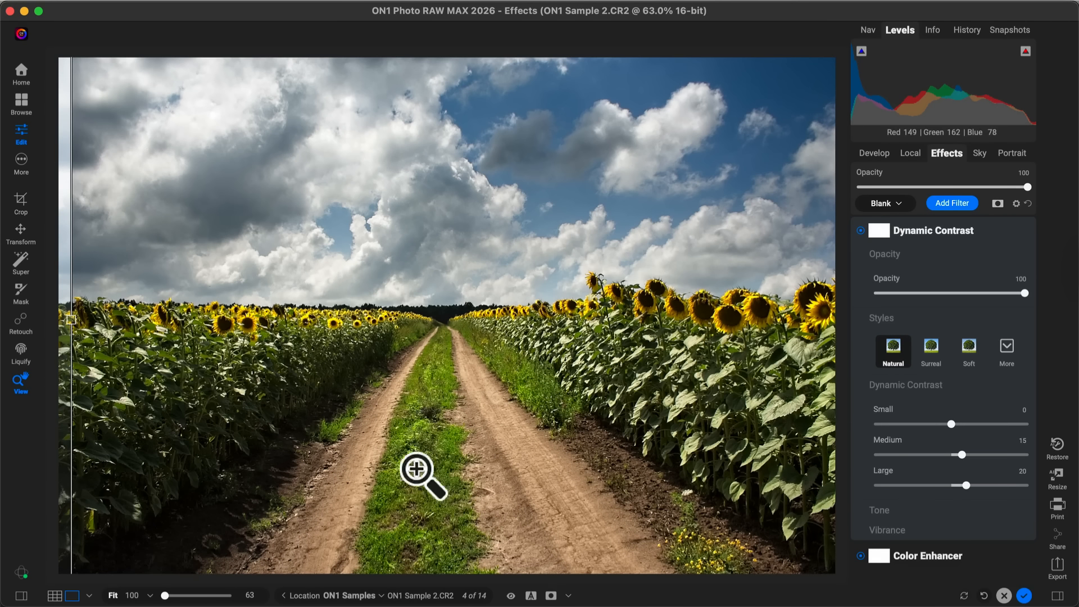
click(530, 595)
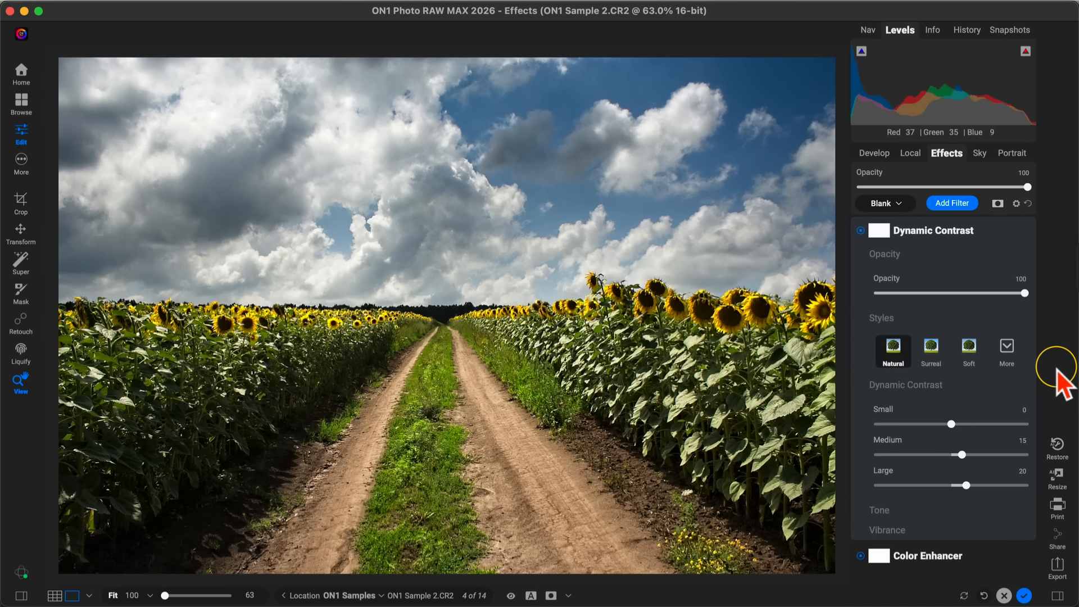
- Return to the local sky adjustment and switch it off and on to judge its contribution to the finished edit
click(906, 154)
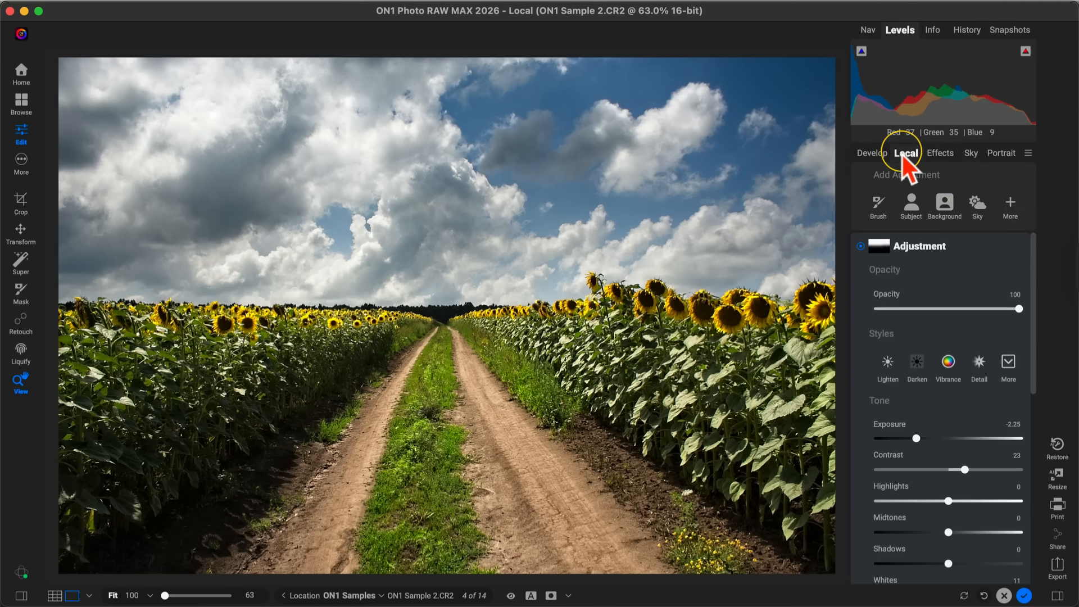
click(860, 246)
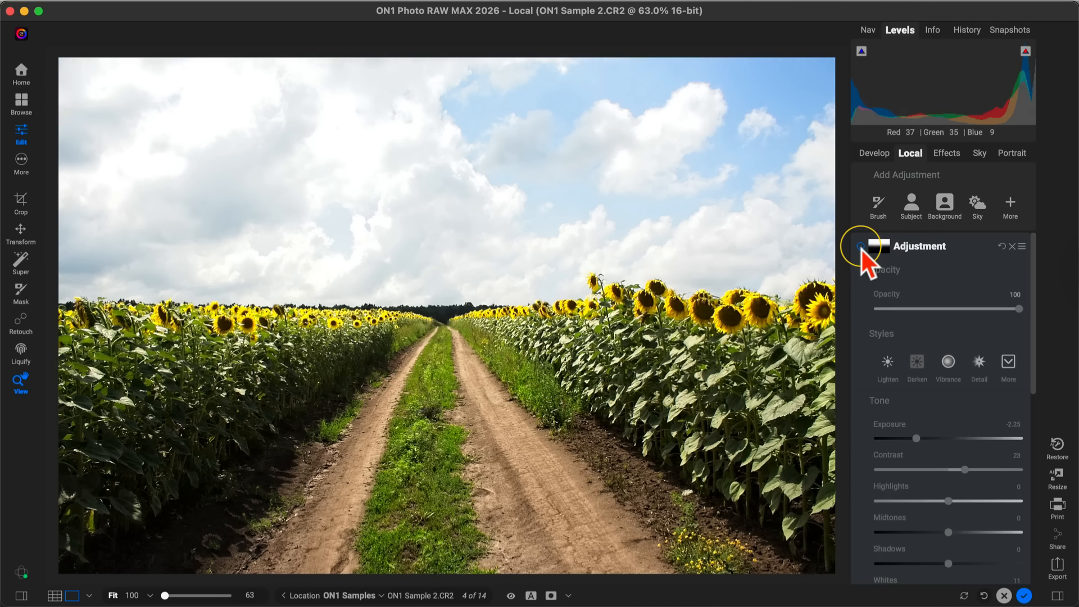
click(860, 246)
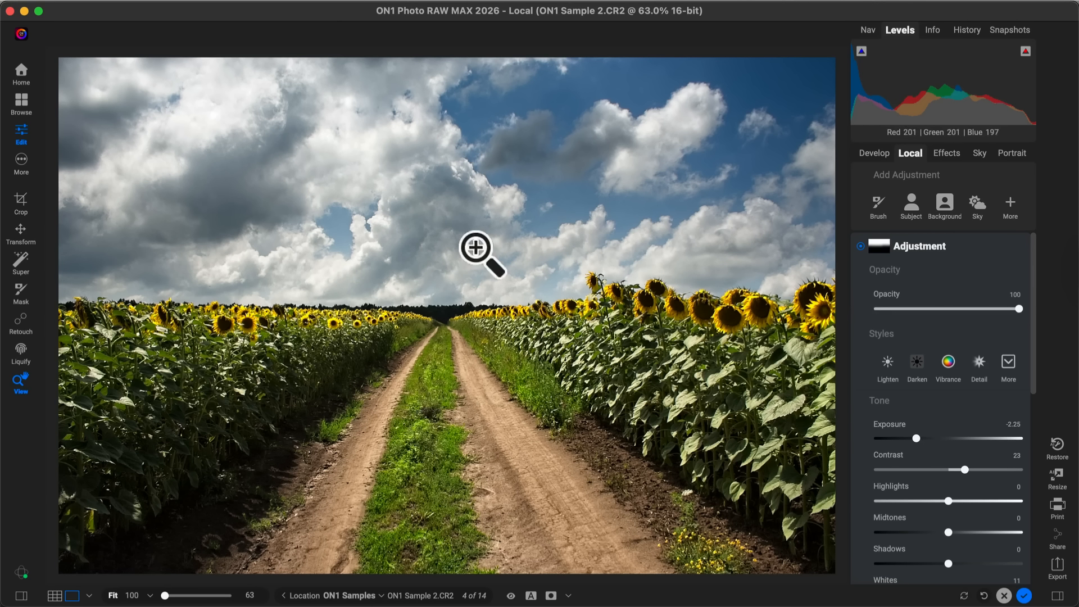